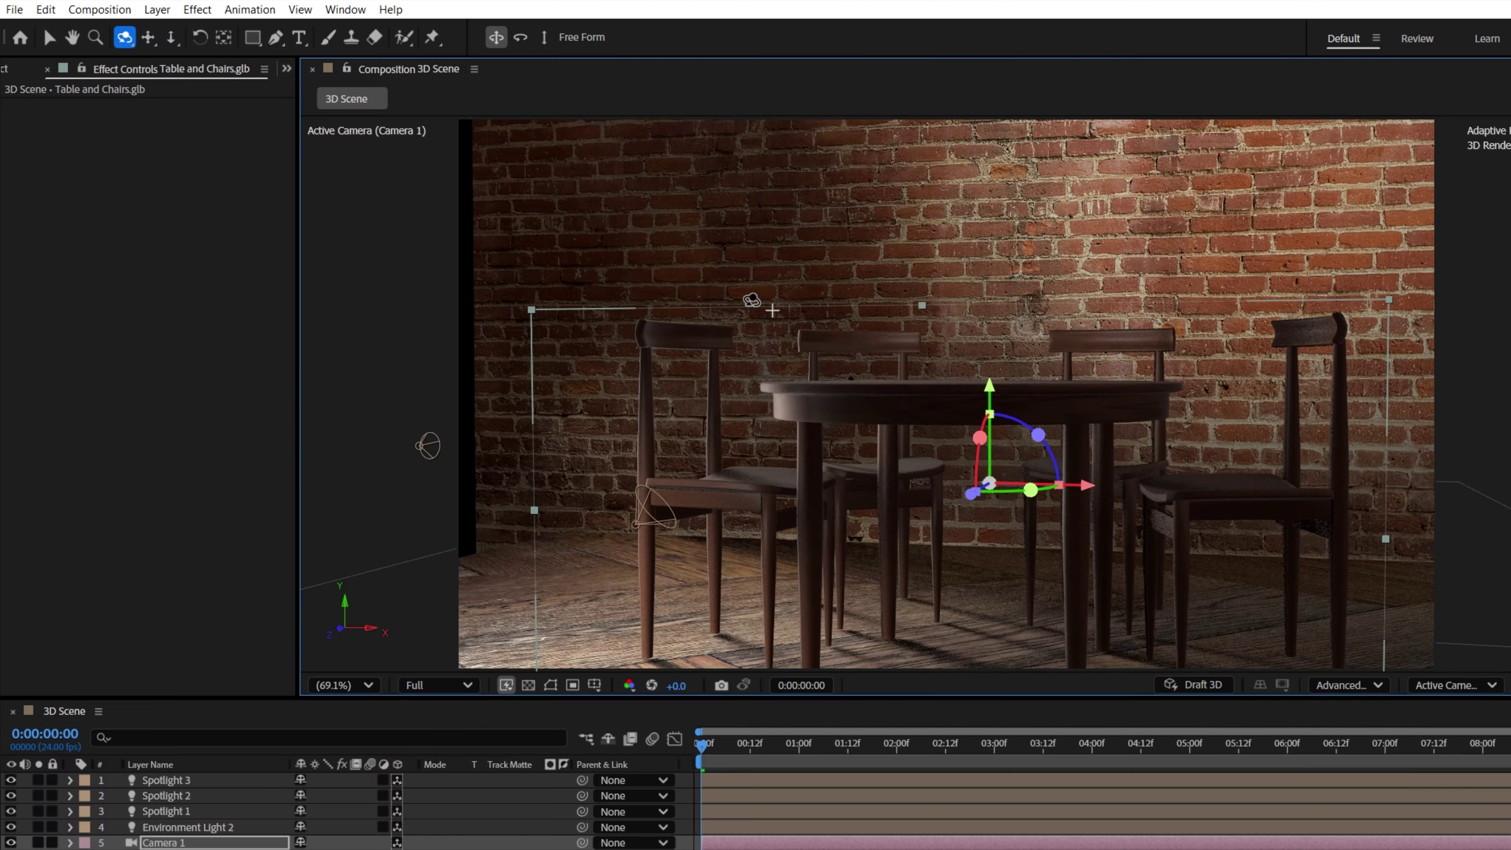
Step: Export the Blender model as a Wavefront OBJ with Animation included
{"action": "left_click_drag", "start_coordinate": [772, 310], "coordinate": [776, 322]}
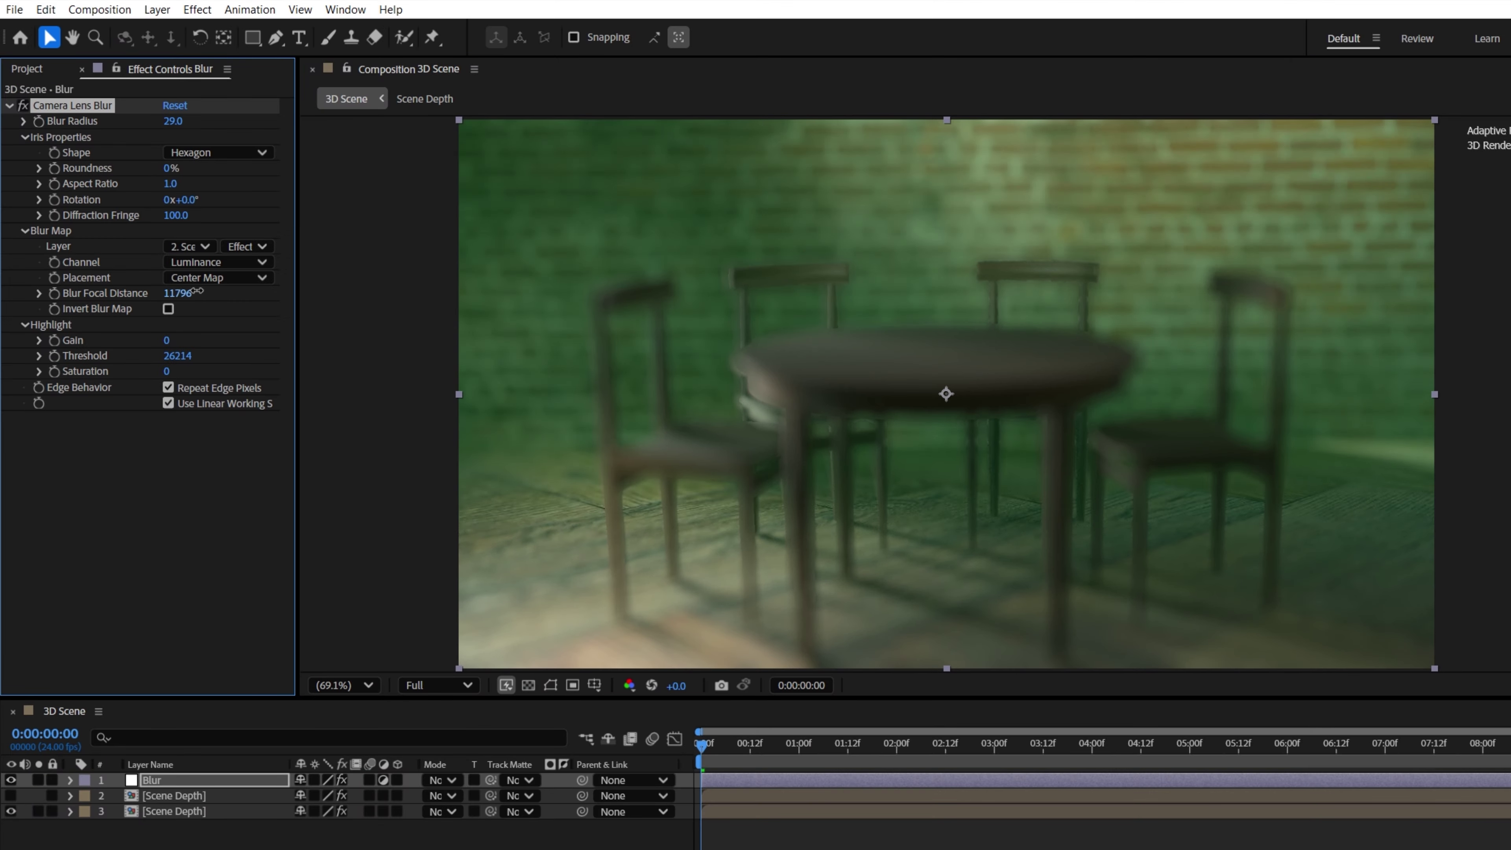
{"action": "left_click_drag", "start_coordinate": [197, 291], "coordinate": [255, 289]}
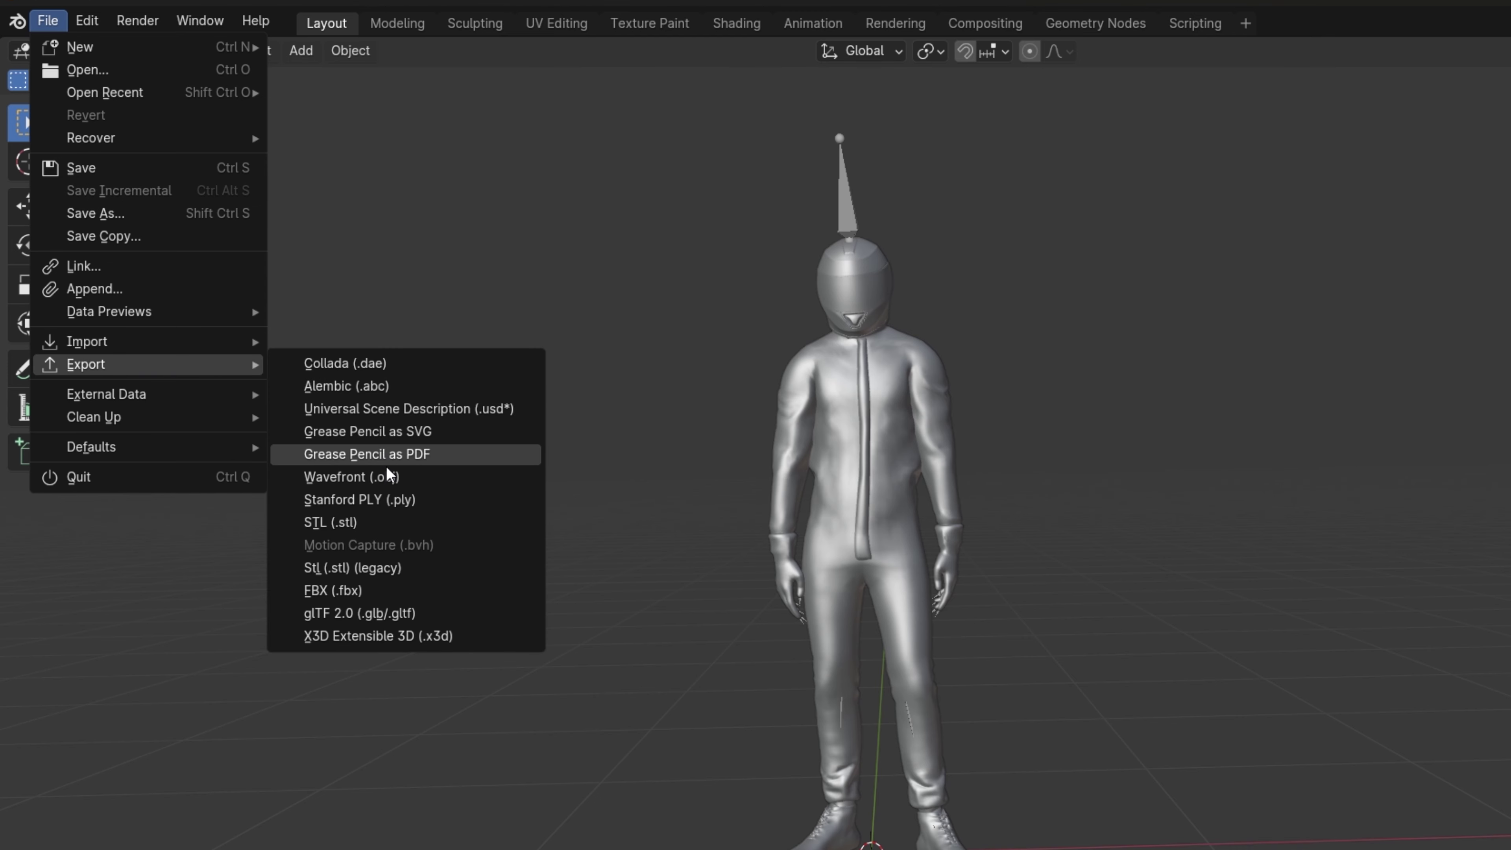
{"action": "left_click", "coordinate": [984, 483]}
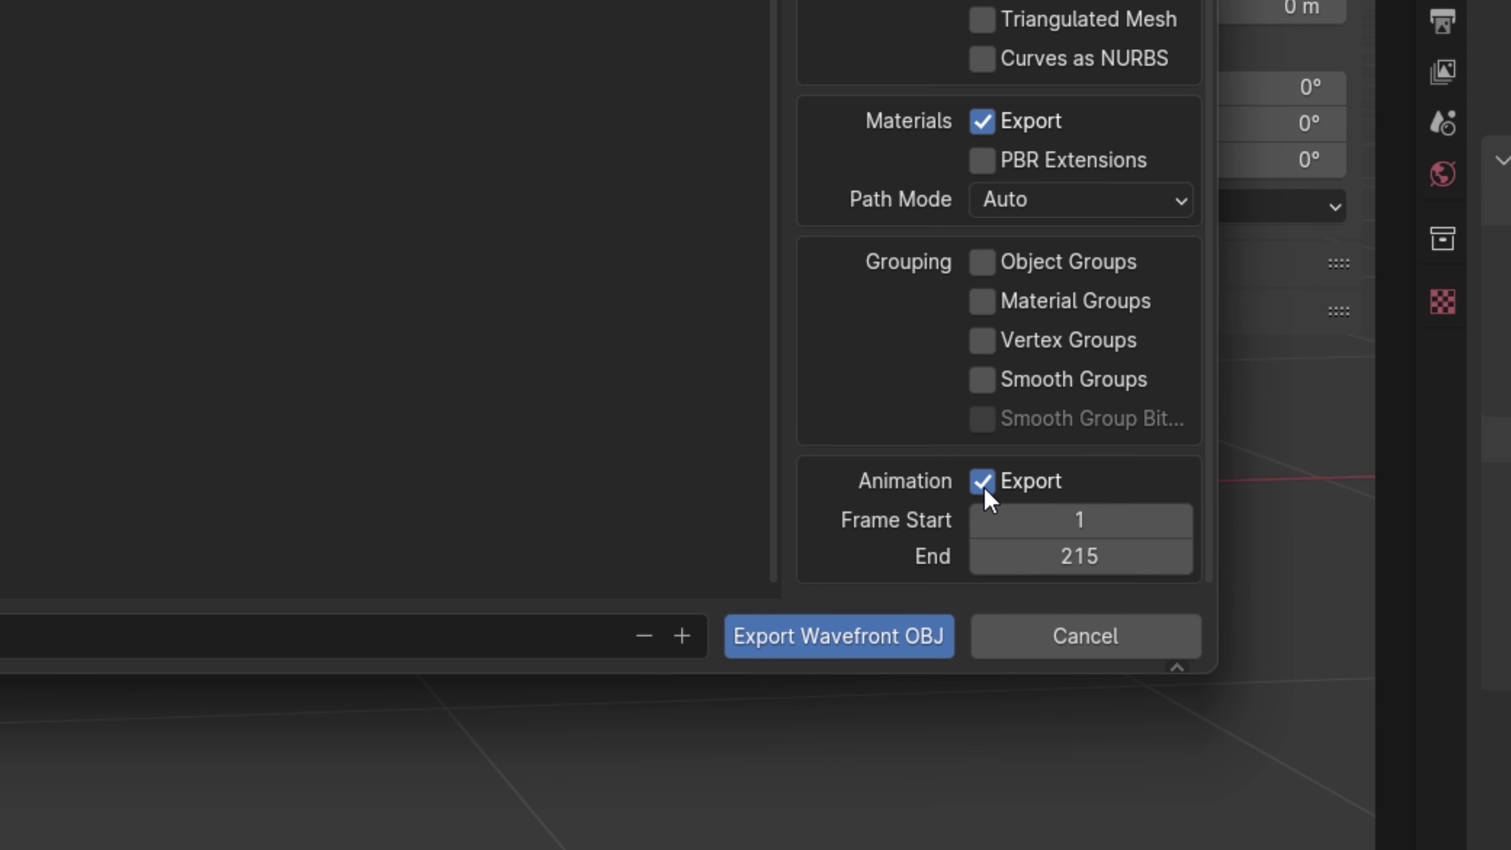
{"action": "left_click", "coordinate": [816, 636]}
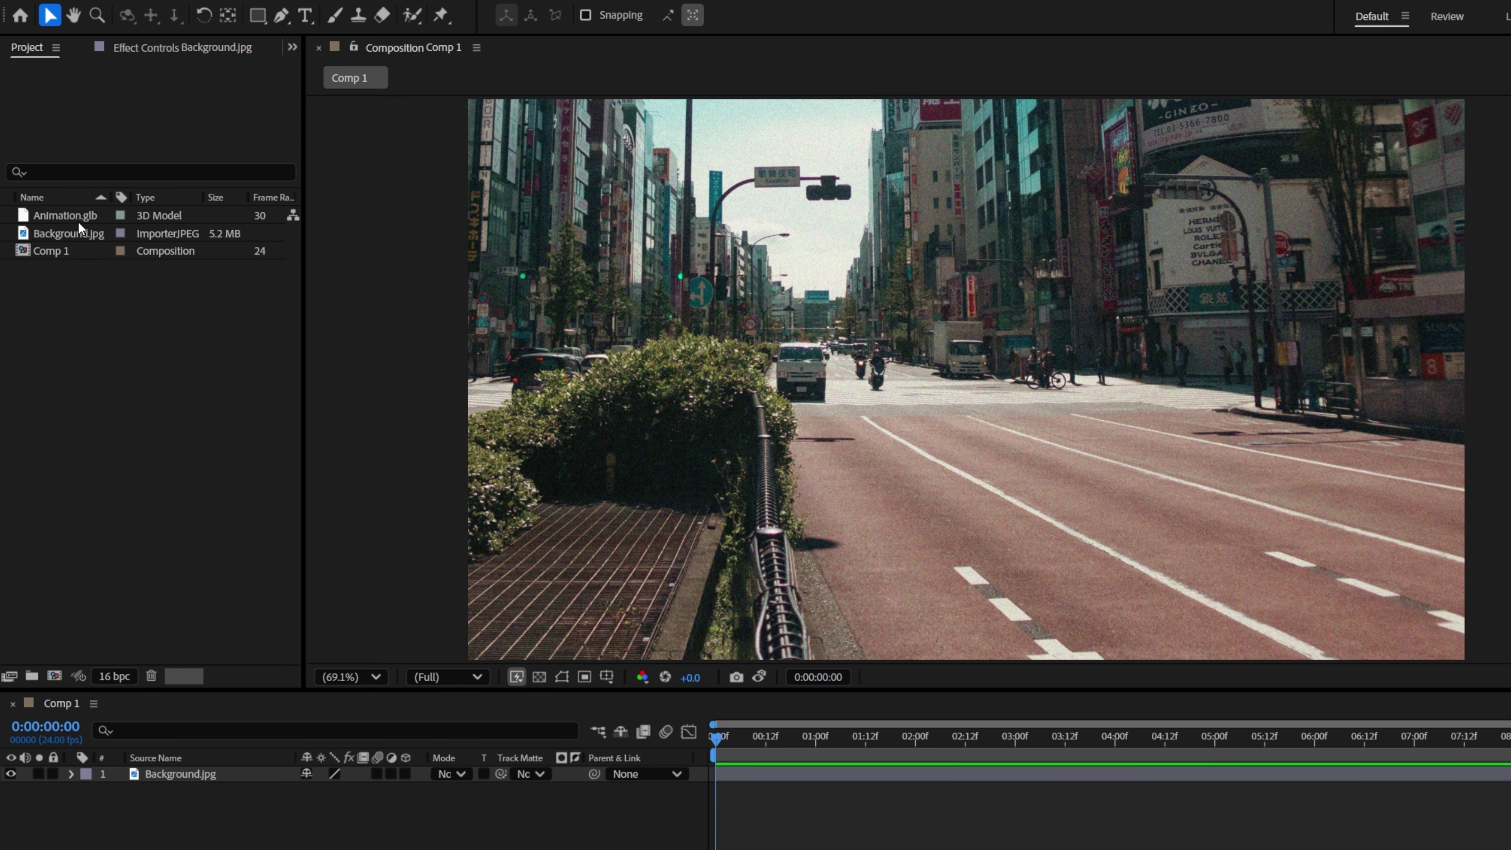
Step: Place Animation.glb as layer 1 in Comp 1 and set its animation to Cow Walk
{"action": "left_click_drag", "start_coordinate": [78, 222], "coordinate": [154, 563]}
{"action": "left_click_drag", "start_coordinate": [198, 769], "coordinate": [197, 770]}
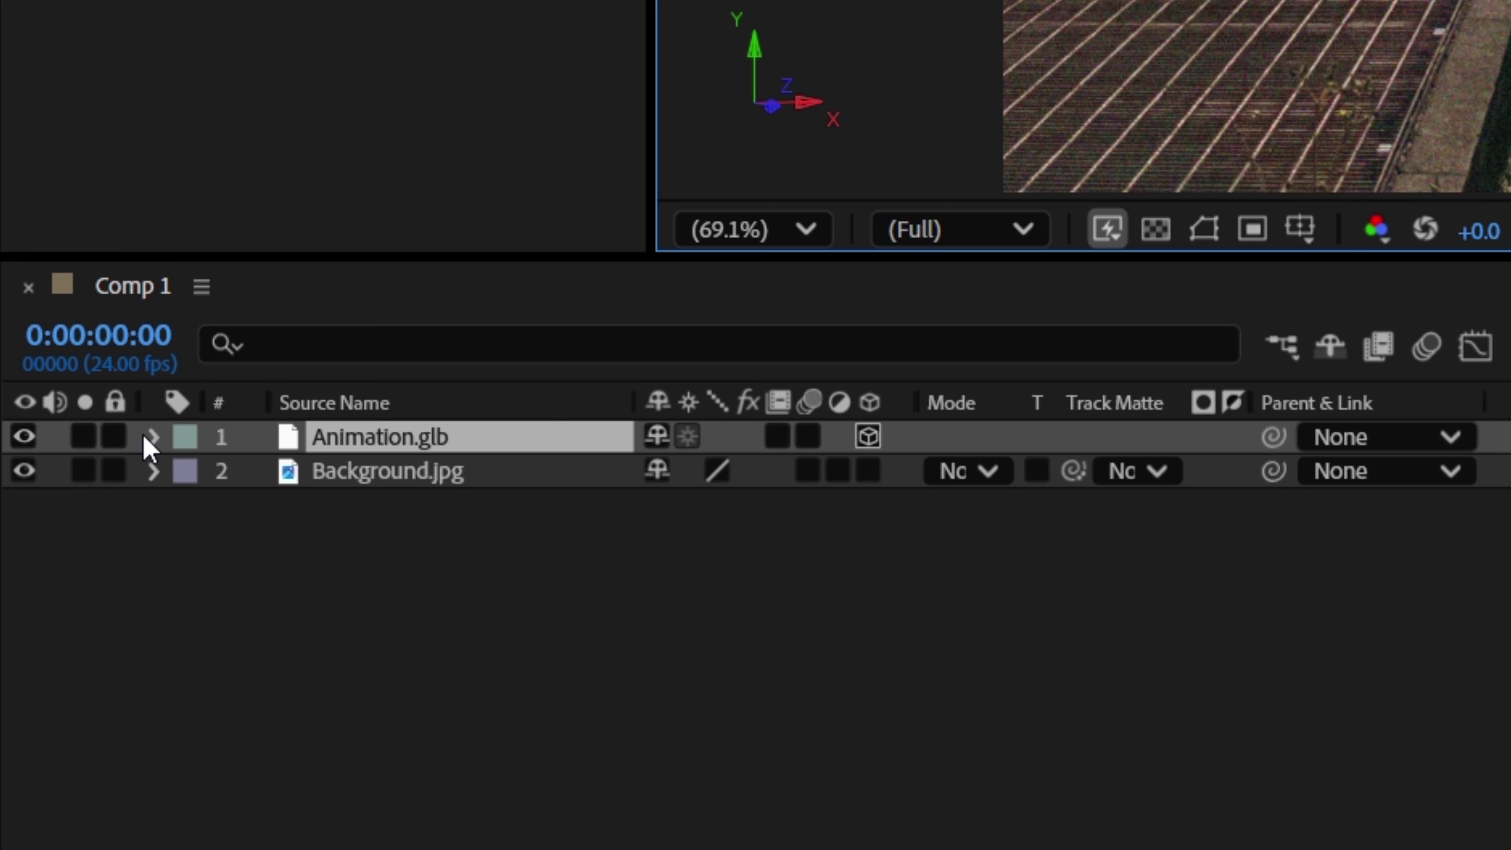
{"action": "left_click", "coordinate": [153, 438]}
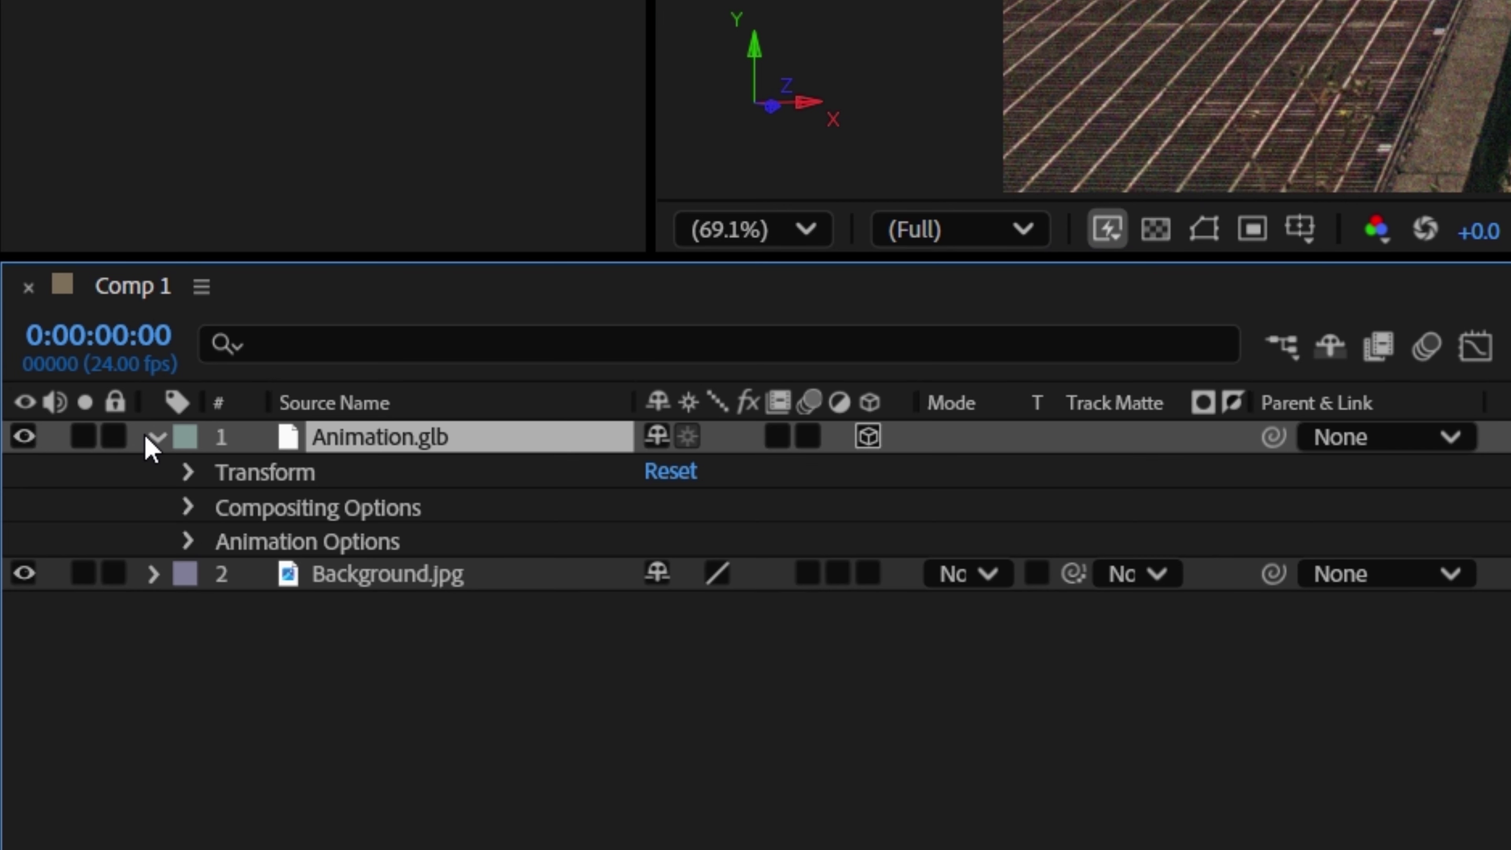
{"action": "left_click", "coordinate": [188, 541]}
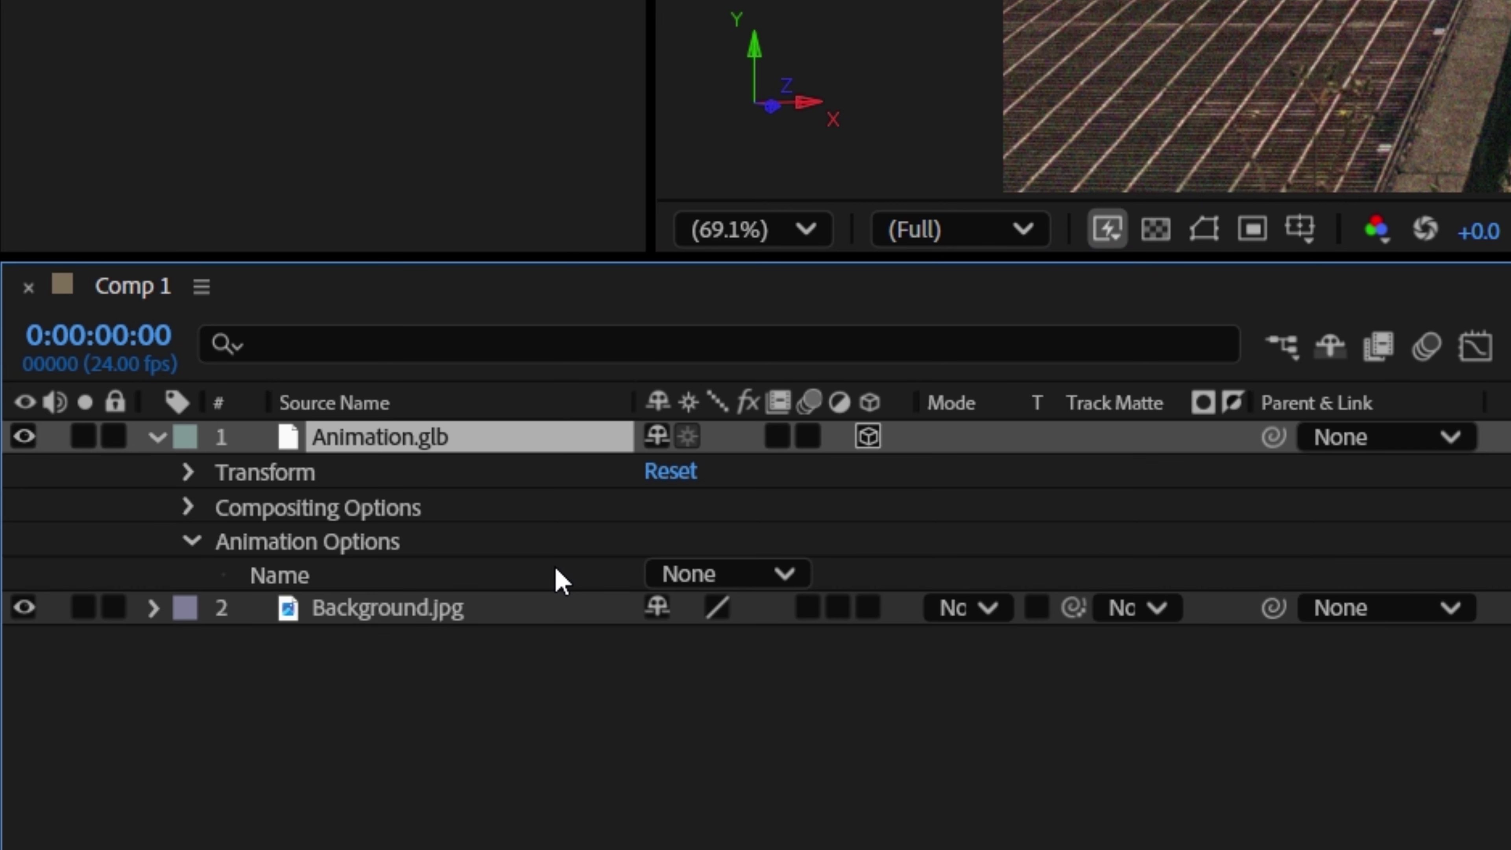
{"action": "left_click", "coordinate": [693, 578]}
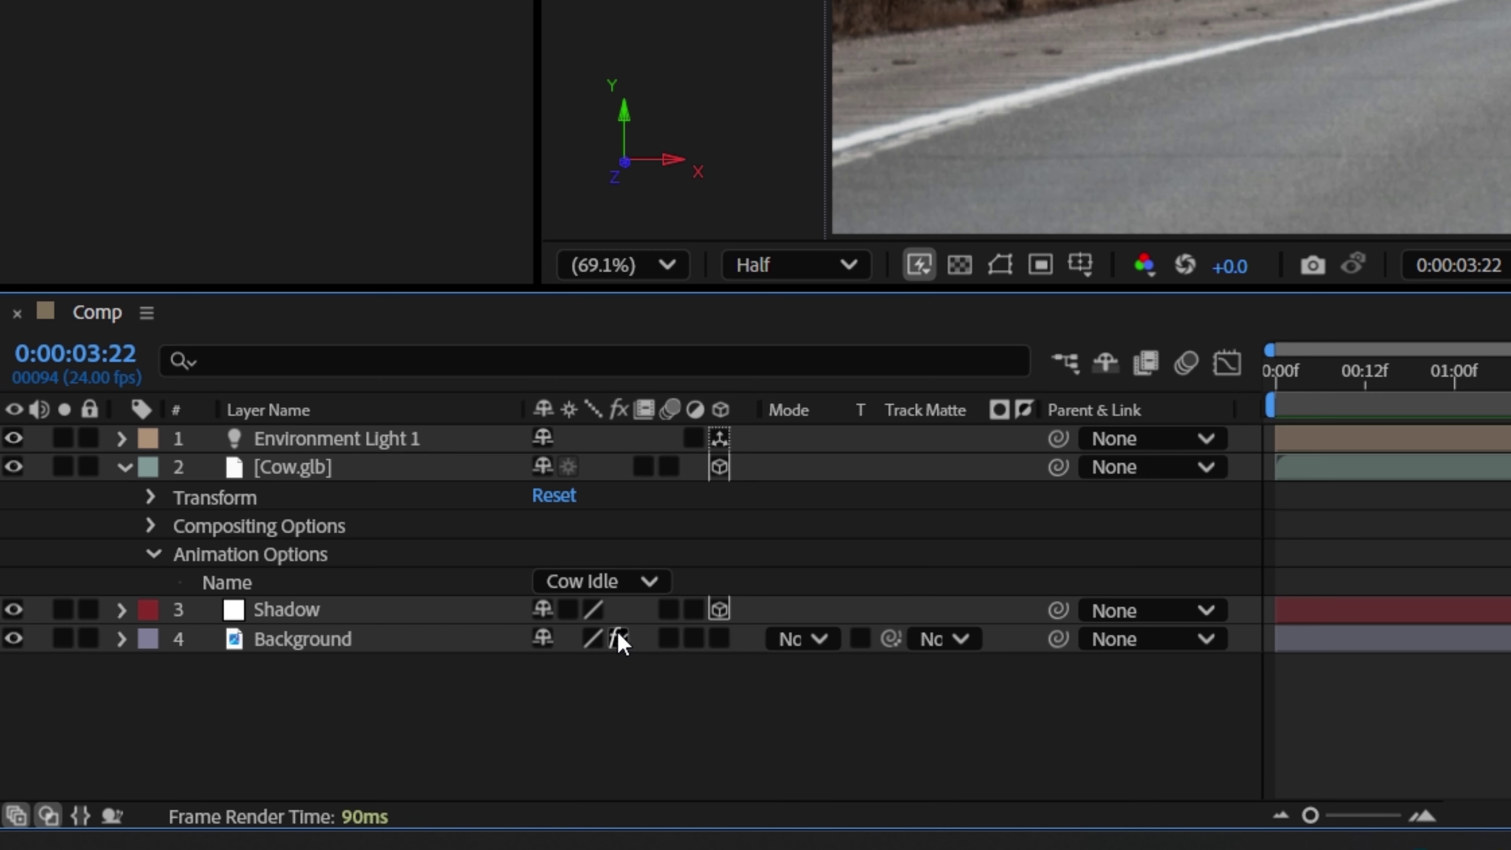
{"action": "left_click", "coordinate": [608, 590]}
{"action": "left_click", "coordinate": [624, 703]}
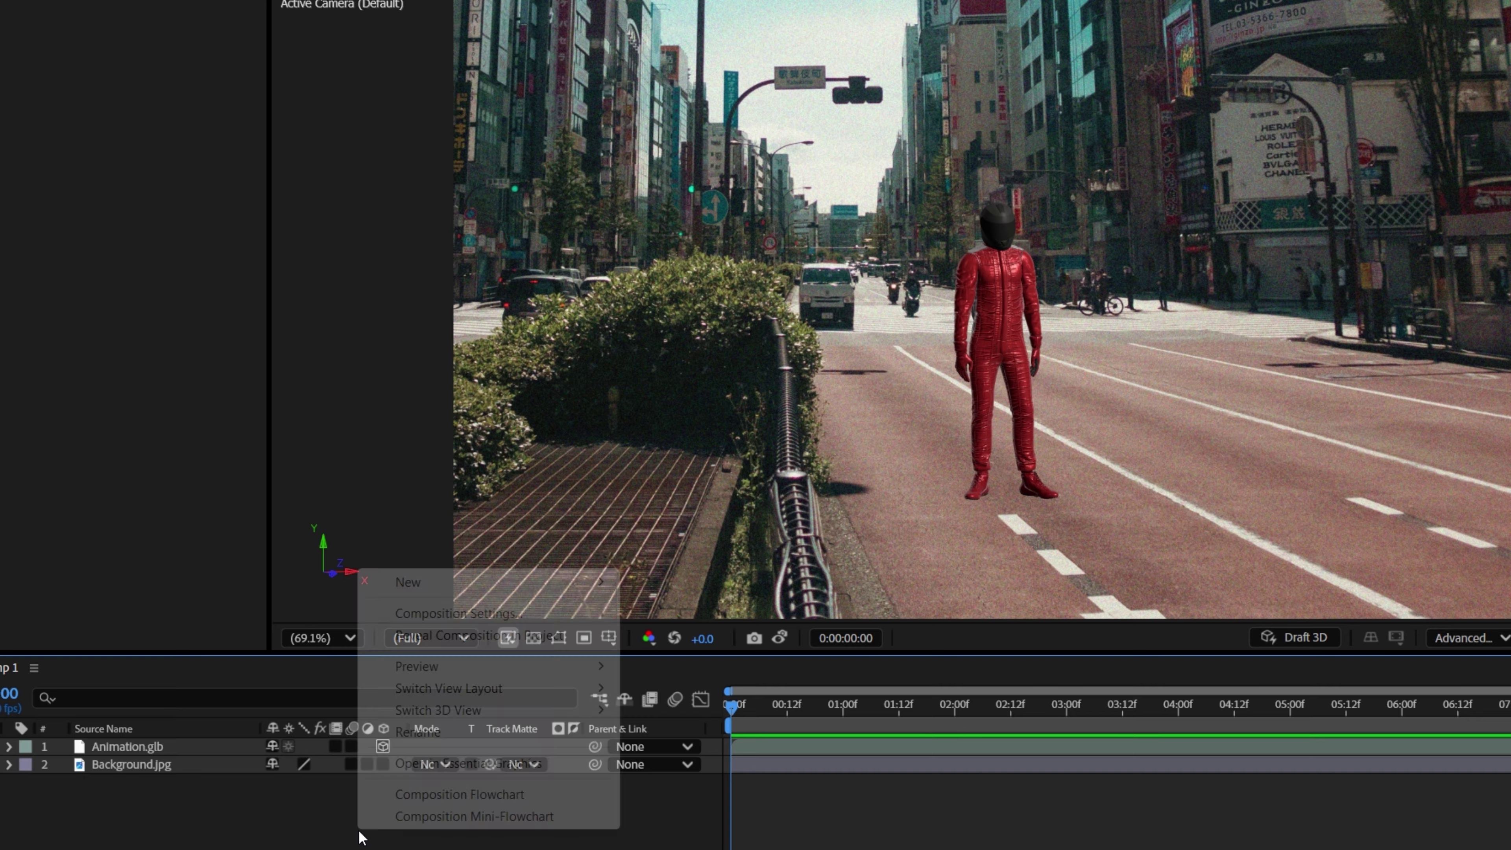
Step: Add a white 3D solid below Animation.glb, laid flat as a floor at the figure's feet
{"action": "mouse_move", "coordinate": [411, 582]}
{"action": "left_click", "coordinate": [671, 635]}
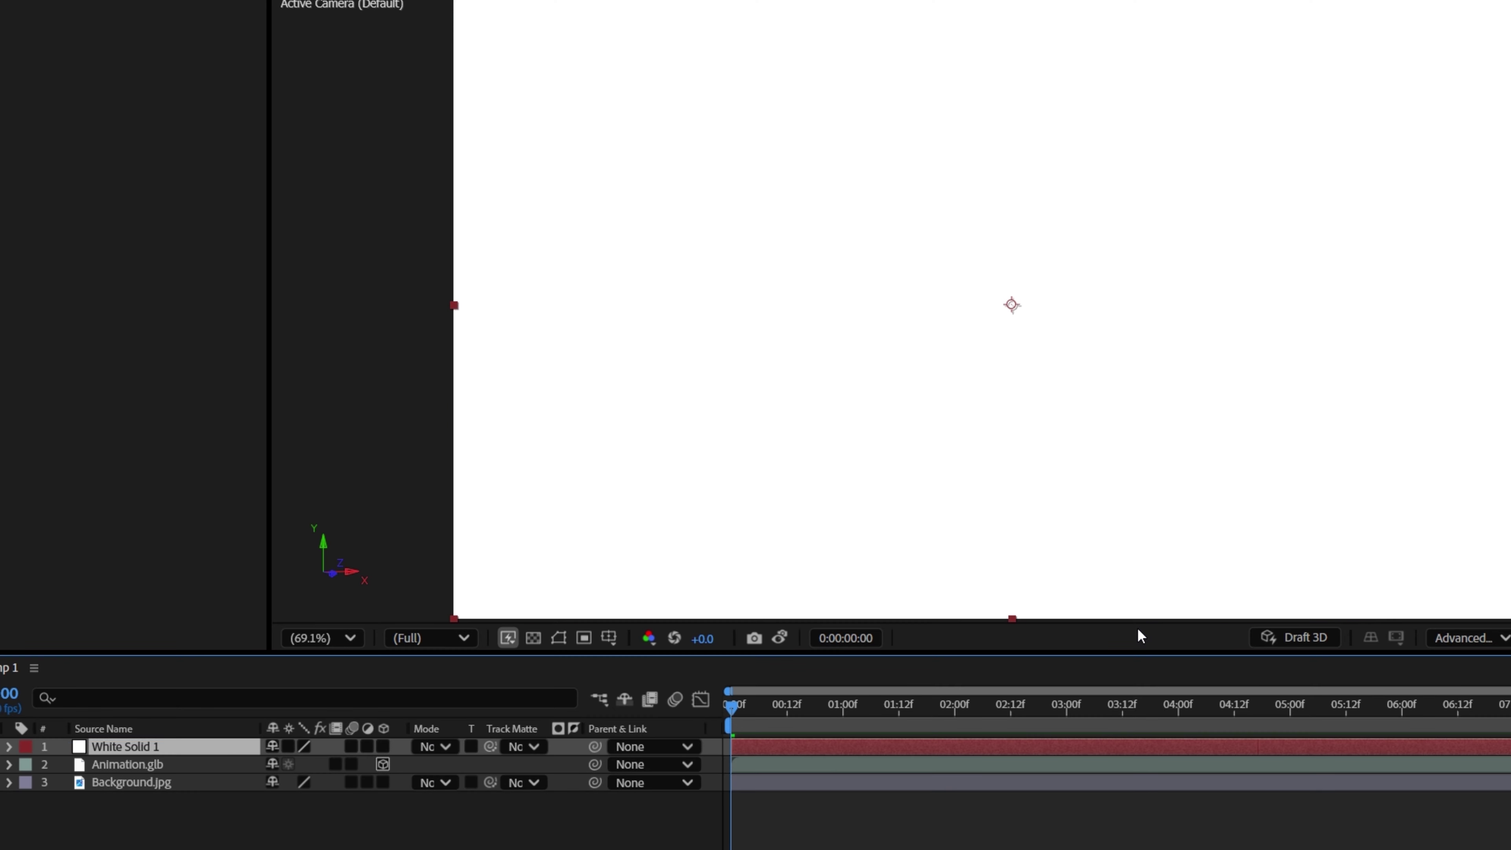
{"action": "left_click_drag", "start_coordinate": [211, 746], "coordinate": [212, 765]}
{"action": "left_click", "coordinate": [382, 764]}
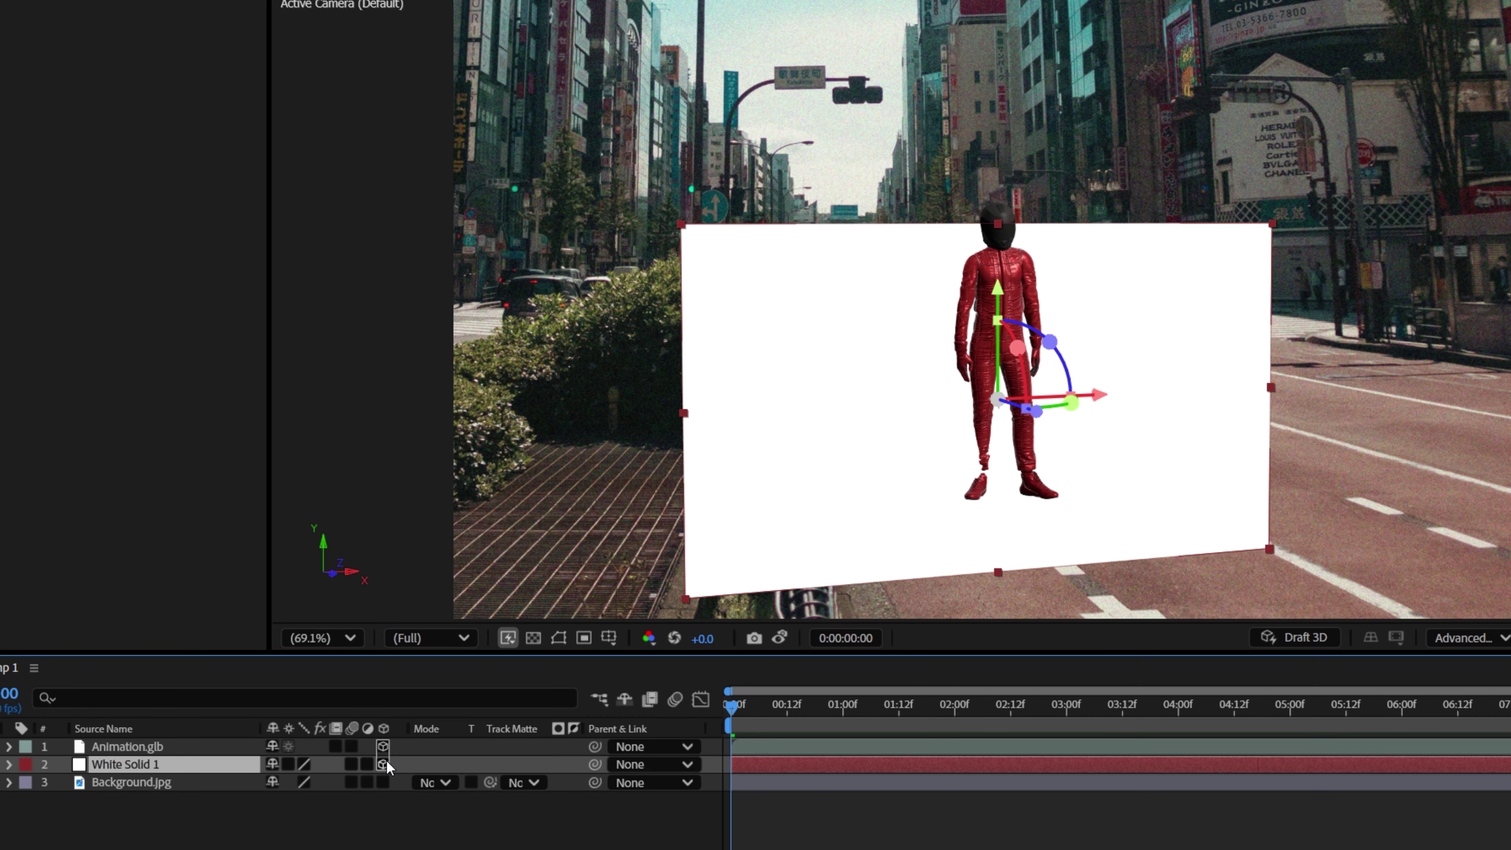
{"action": "left_click_drag", "start_coordinate": [1016, 341], "coordinate": [997, 453]}
{"action": "key", "text": "v"}
{"action": "left_click_drag", "start_coordinate": [998, 313], "coordinate": [1000, 399]}
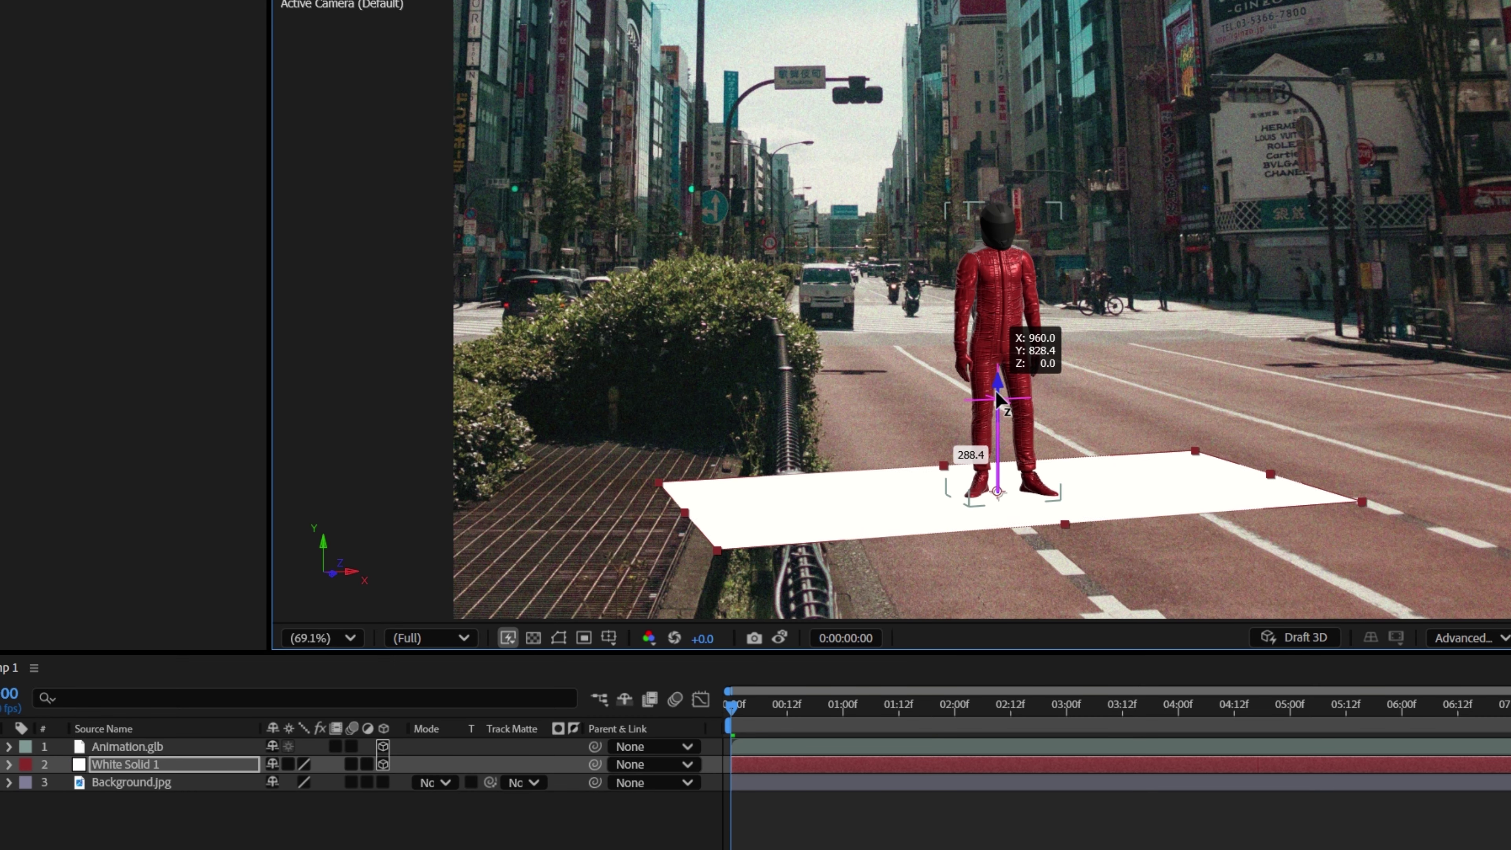
Step: Add a shadow-casting Environment Light to the comp
{"action": "right_click", "coordinate": [420, 559]}
{"action": "mouse_move", "coordinate": [533, 578]}
{"action": "left_click", "coordinate": [740, 647]}
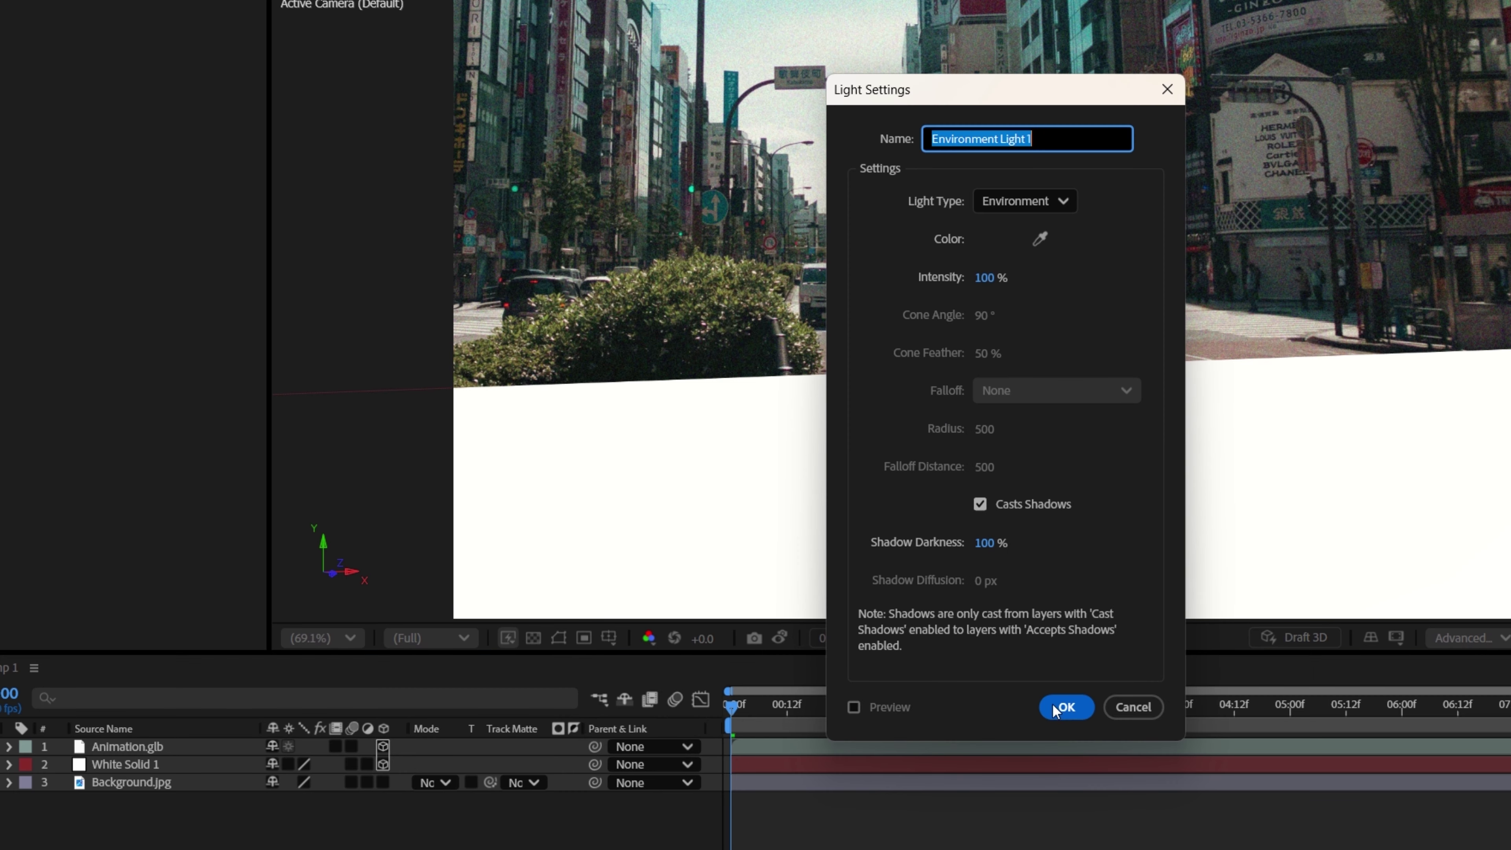
{"action": "left_click", "coordinate": [1065, 706]}
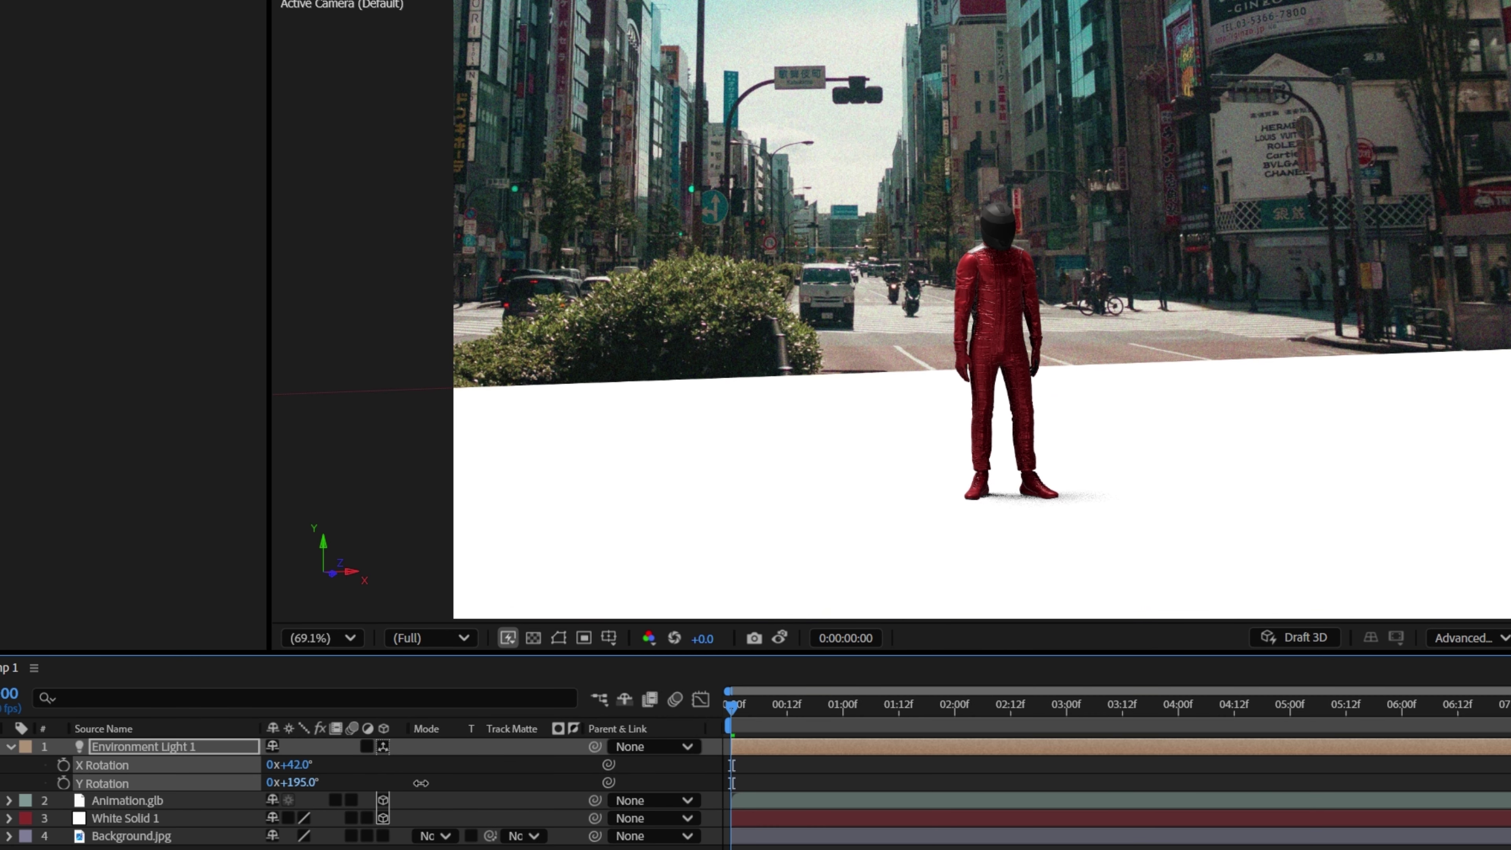
{"action": "left_click", "coordinate": [11, 746]}
Step: Set the solid's Accepts Shadows to Only and give the shadow a new colour
{"action": "left_click", "coordinate": [112, 570]}
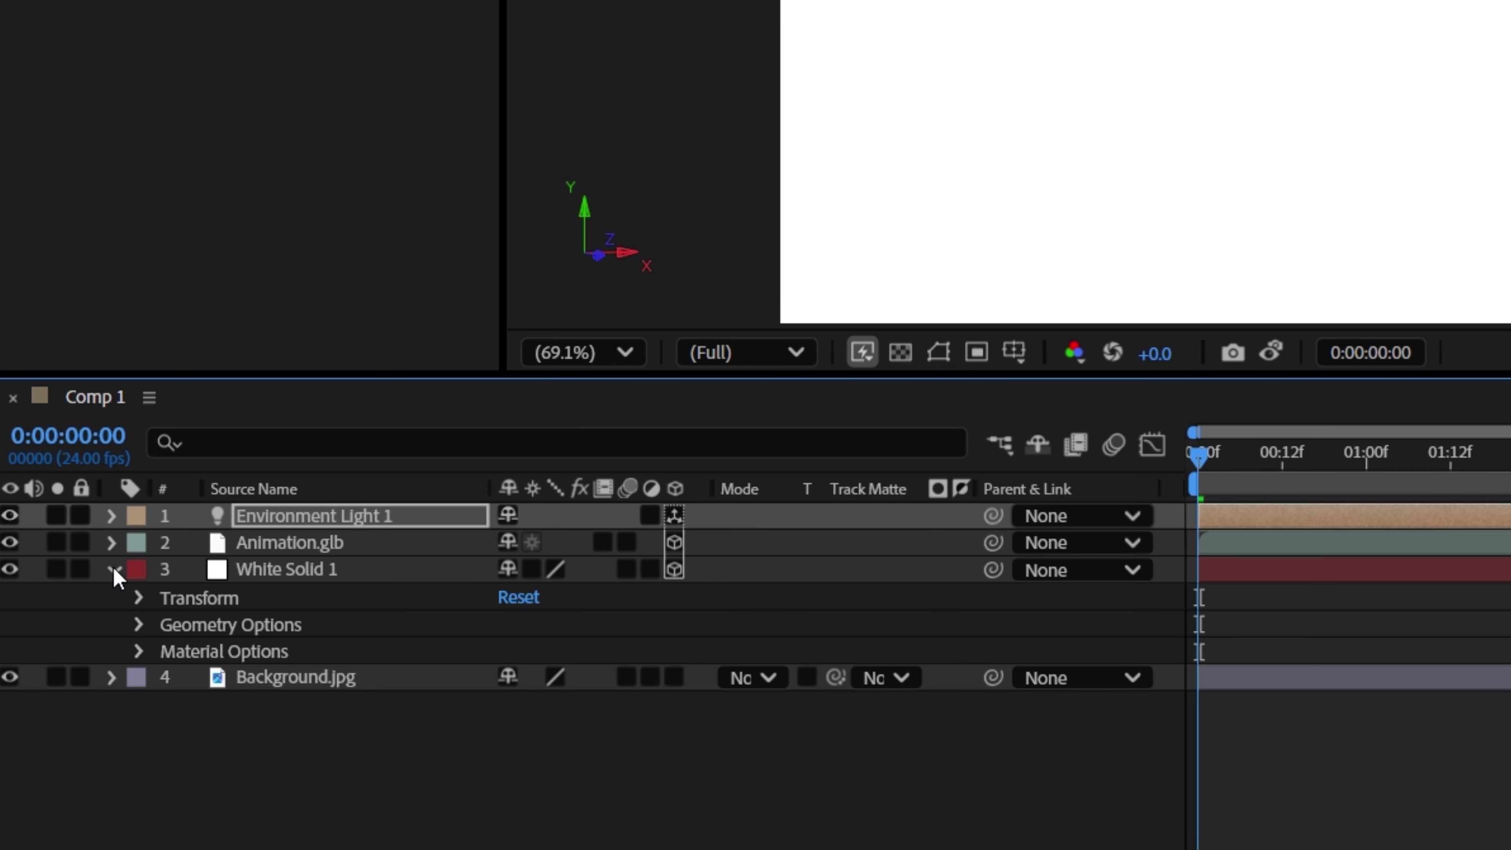
{"action": "left_click", "coordinate": [139, 651]}
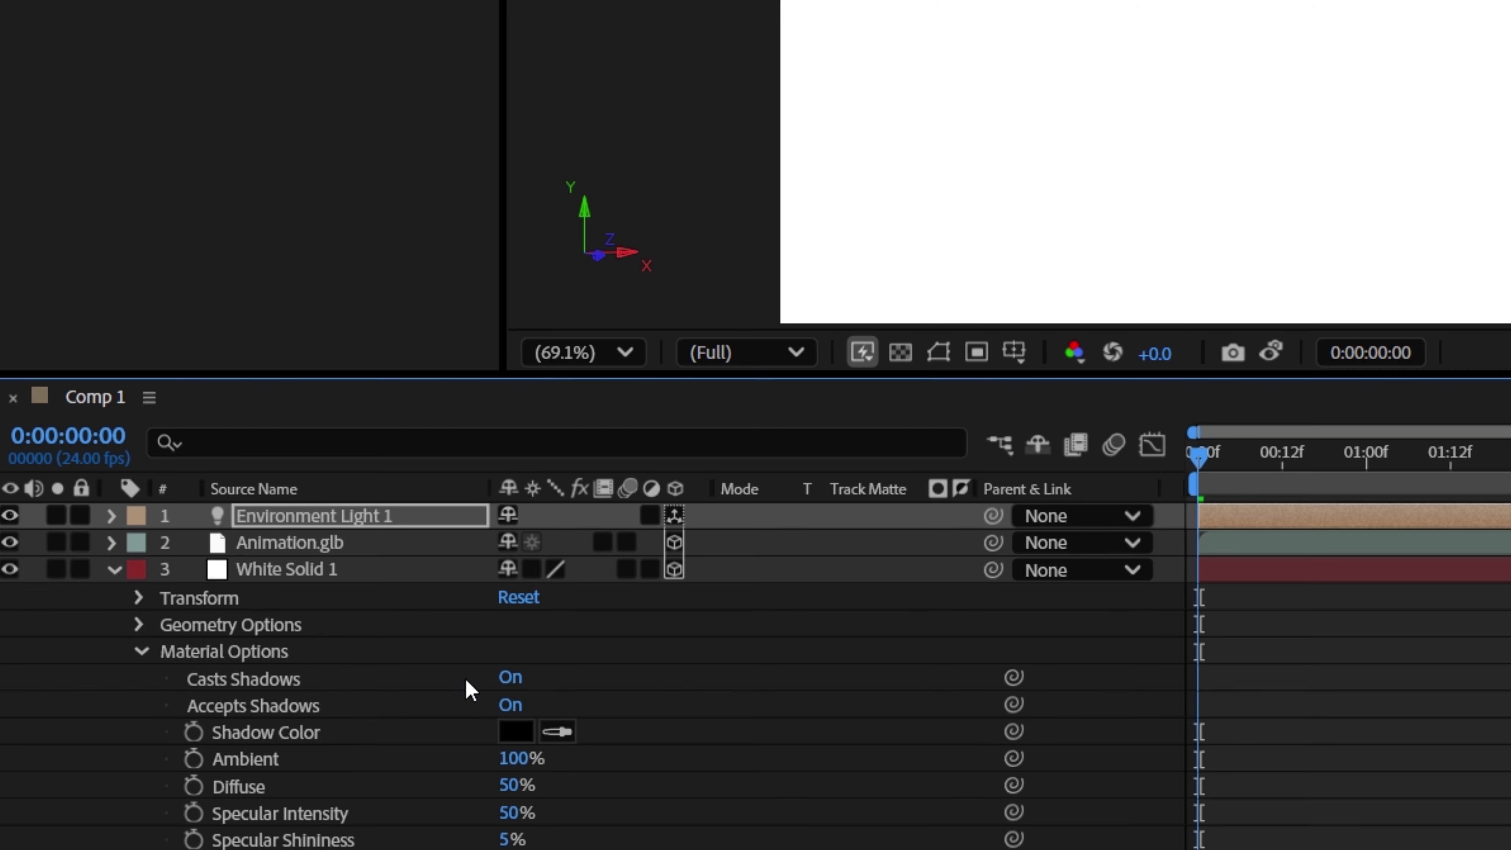
{"action": "left_click", "coordinate": [516, 706]}
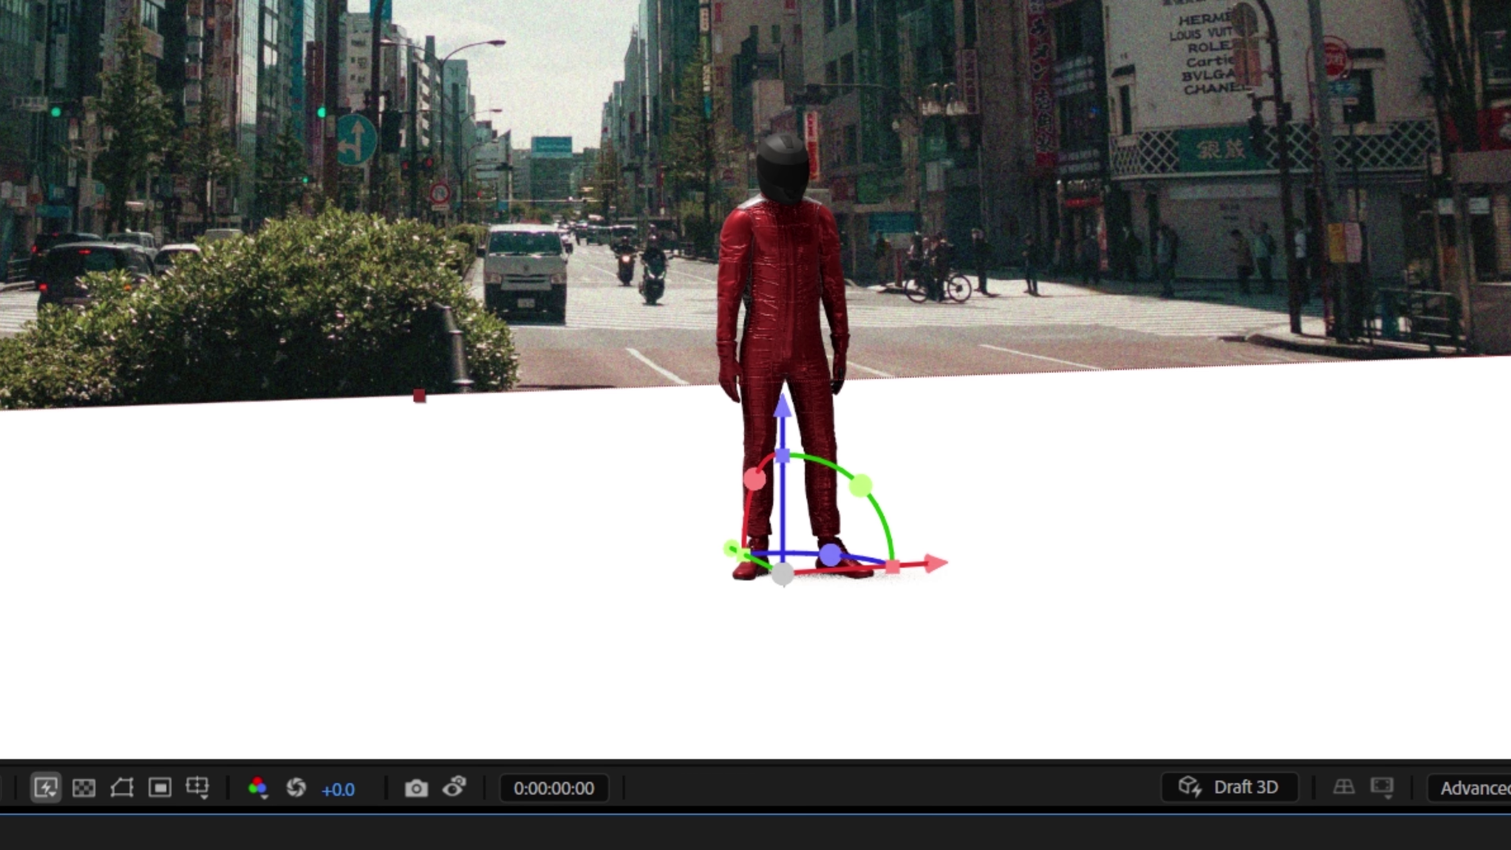
{"action": "key", "text": "ctrl+shift+a"}
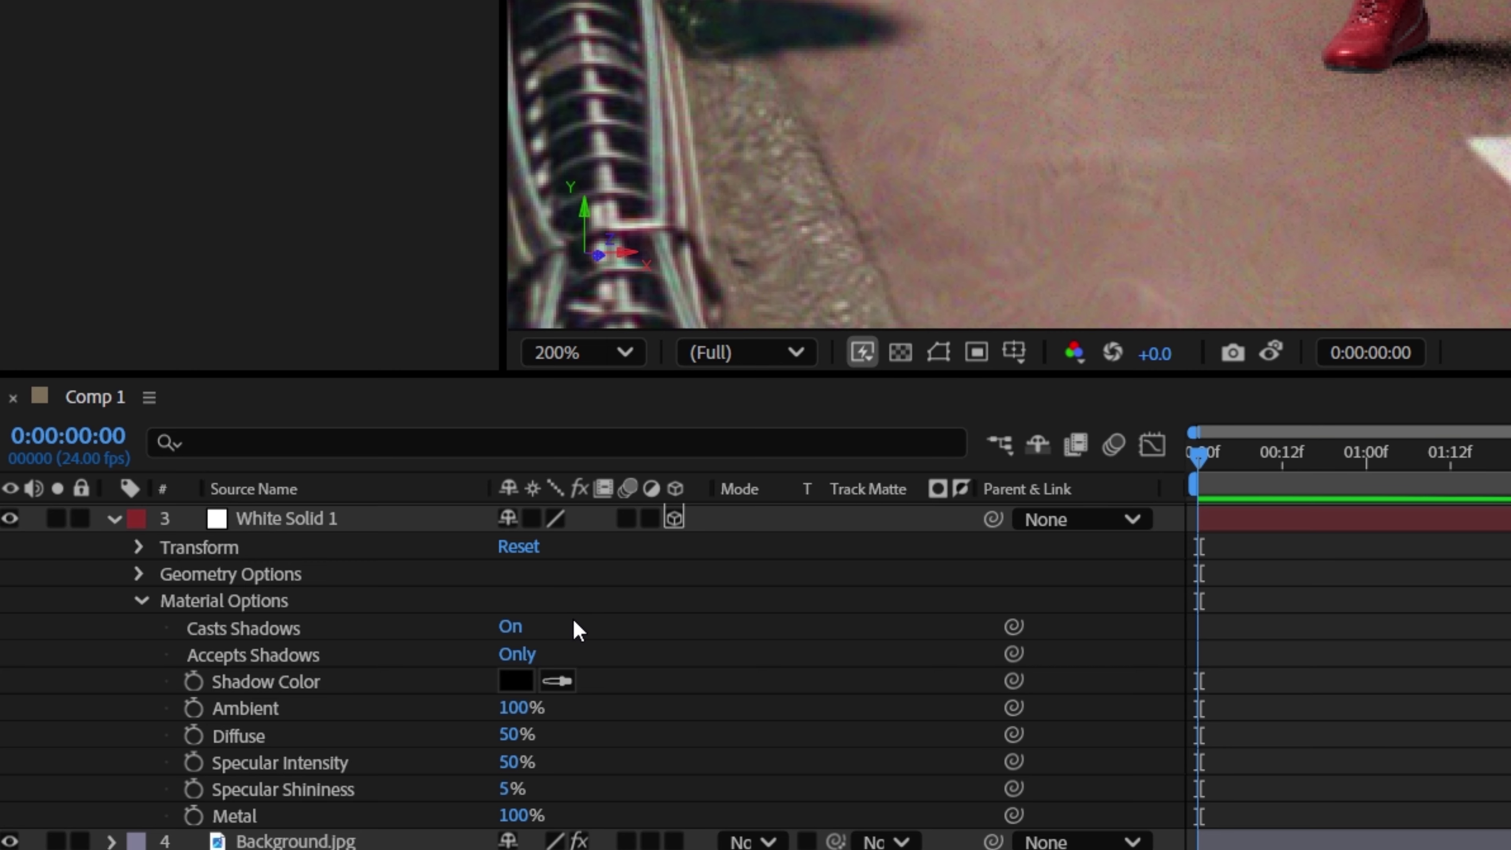
{"action": "left_click", "coordinate": [518, 685]}
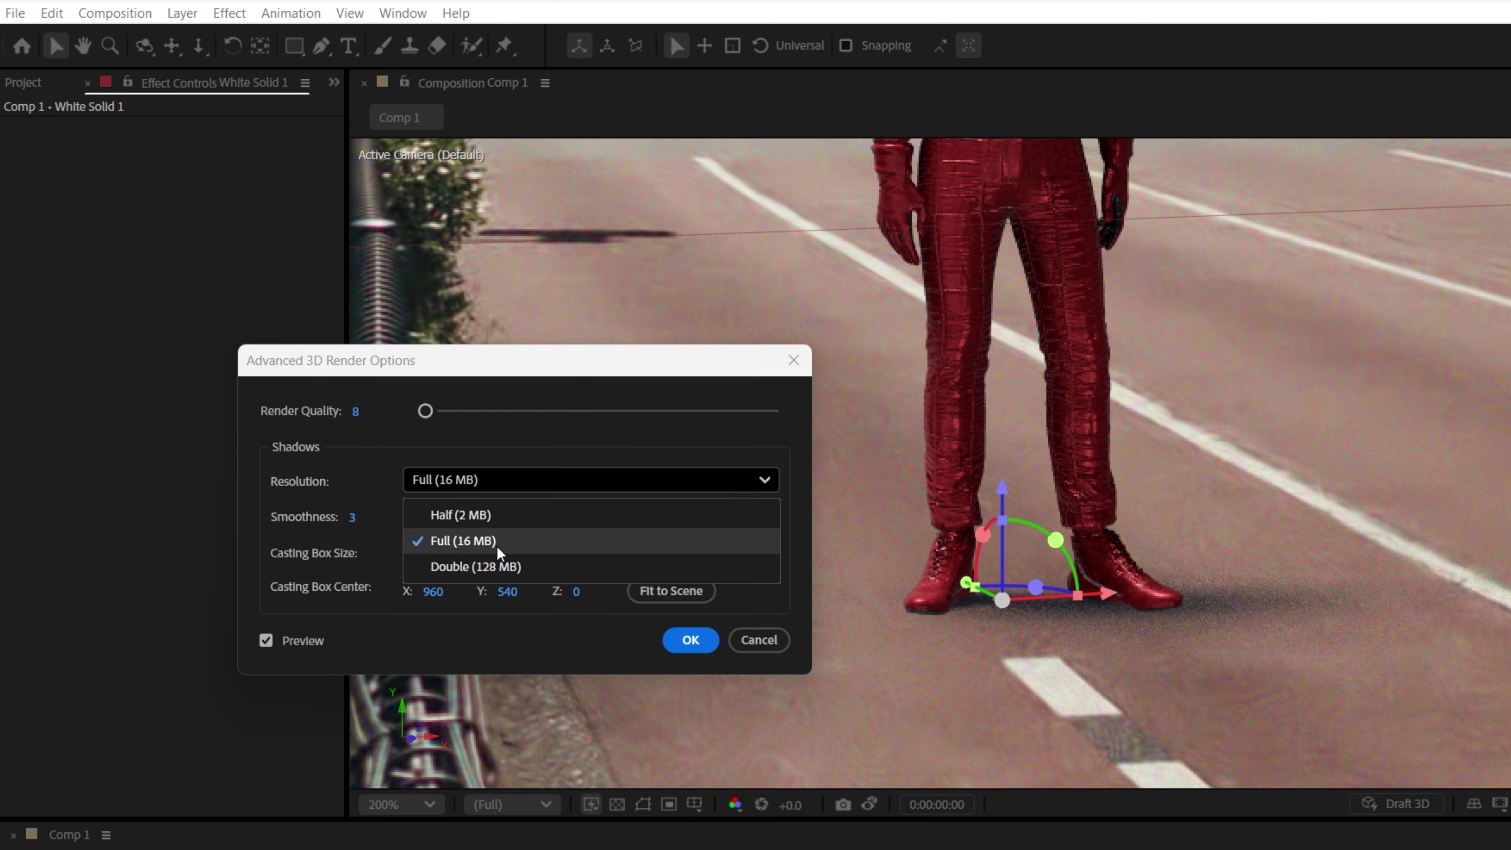
{"action": "left_click", "coordinate": [473, 559]}
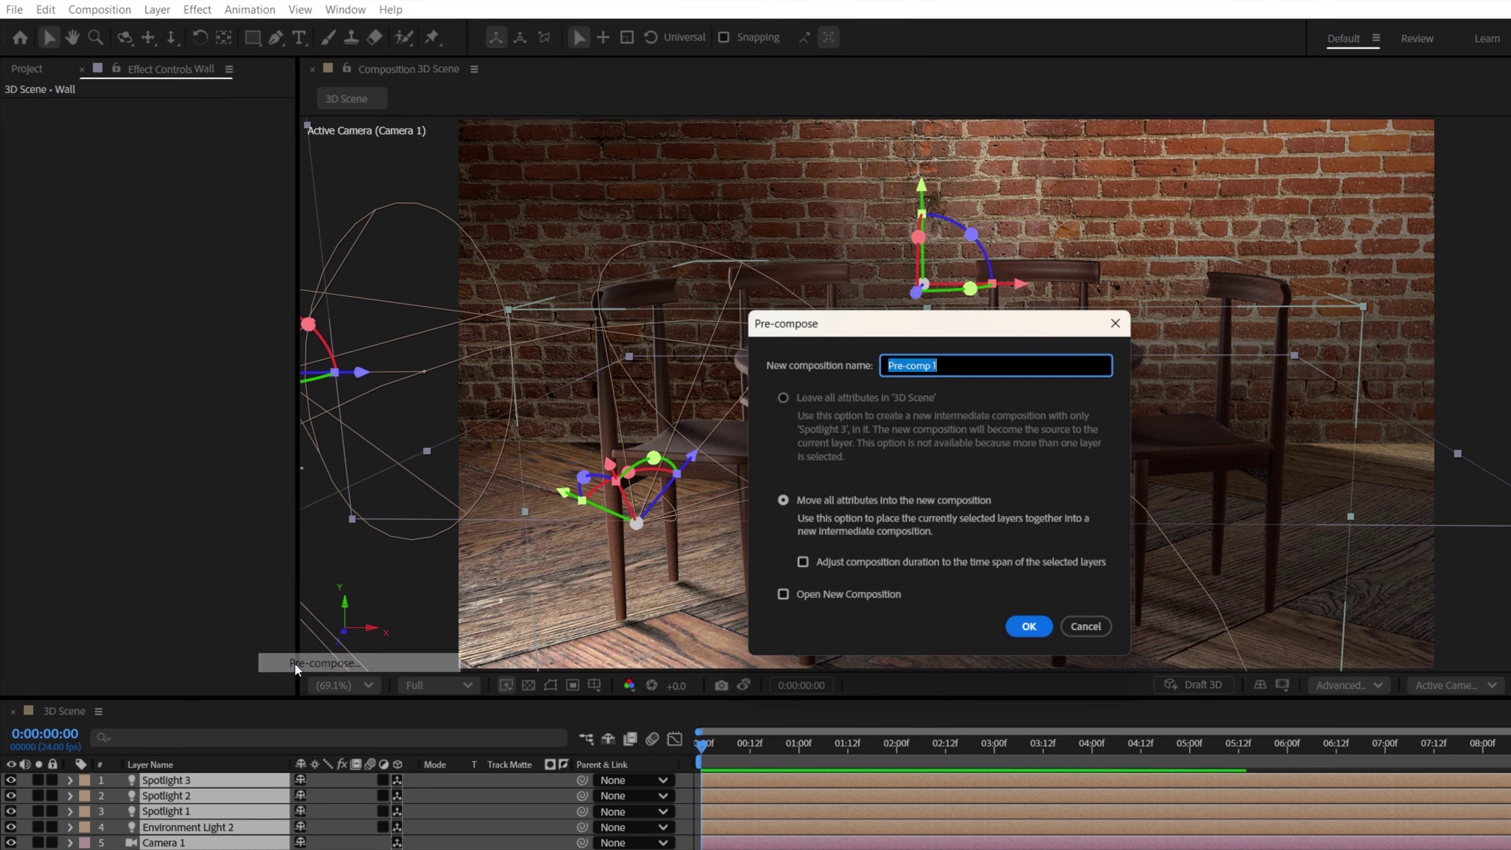
Step: Pre-compose as 'Scene Depth', duplicate it, and make the top copy a hidden 3D Channel Extract depth map
{"action": "type", "text": "Scene Depth"}
{"action": "key", "text": "Return"}
{"action": "key", "text": "ctrl+d"}
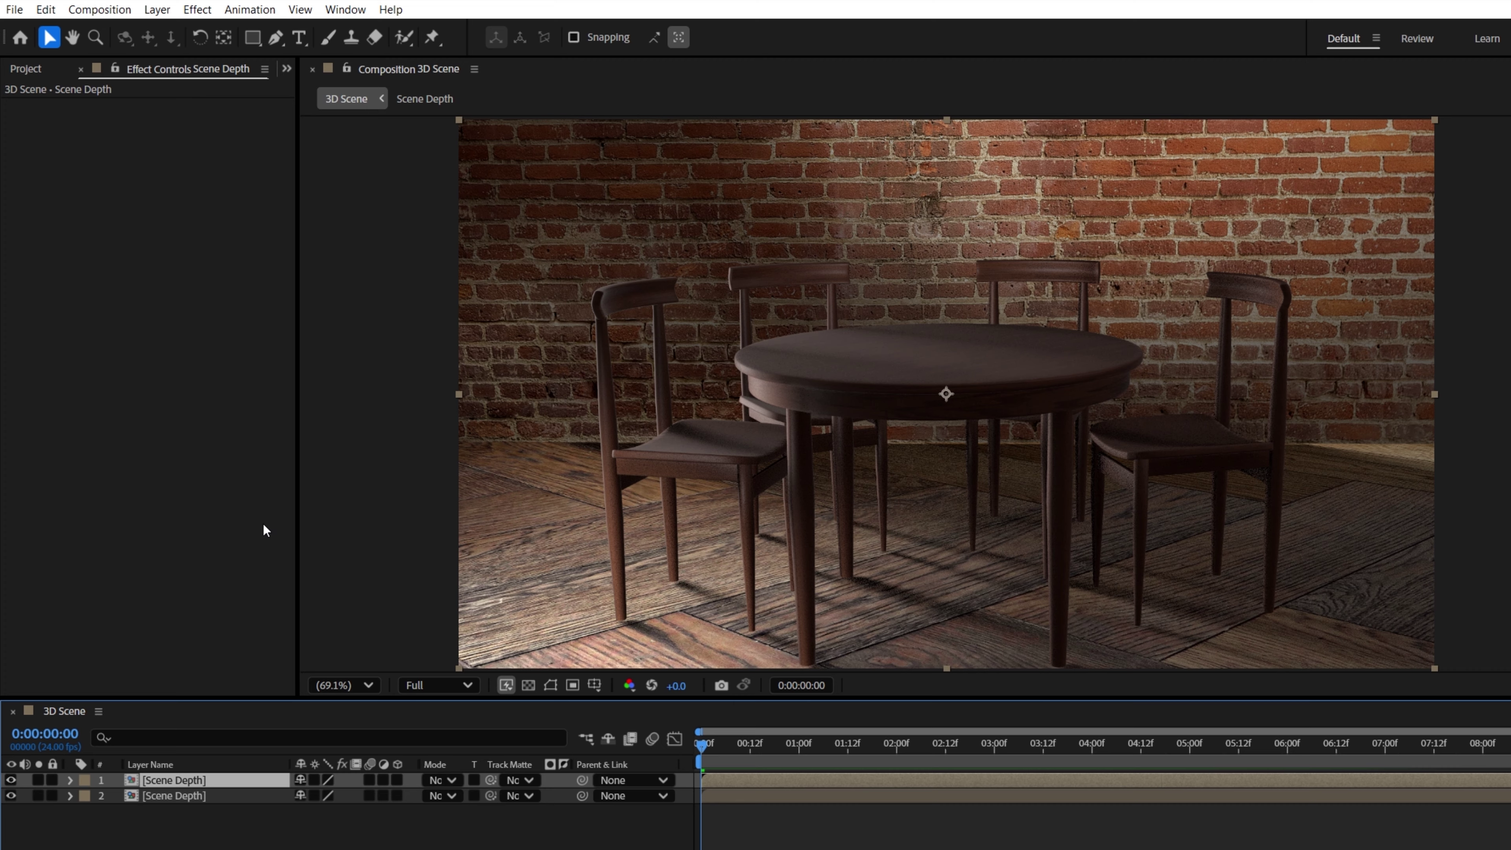
{"action": "left_click", "coordinate": [197, 9]}
{"action": "mouse_move", "coordinate": [373, 127]}
{"action": "left_click", "coordinate": [540, 123]}
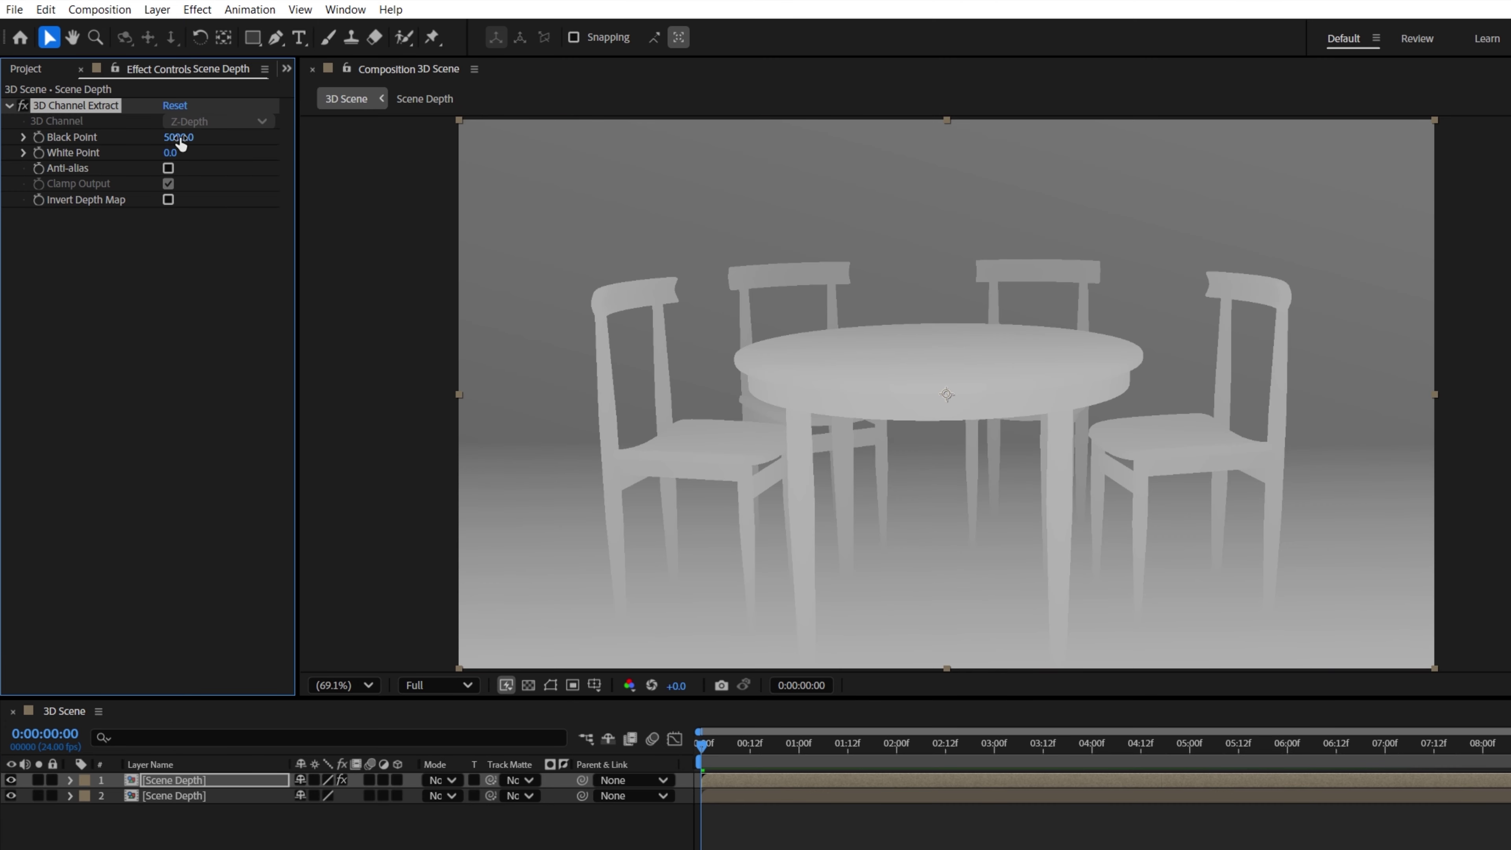
{"action": "mouse_move", "coordinate": [177, 138]}
{"action": "left_mouse_down"}
{"action": "mouse_move", "coordinate": [151, 130]}
{"action": "mouse_move", "coordinate": [196, 154]}
{"action": "left_mouse_up"}
{"action": "left_click", "coordinate": [10, 780]}
Step: Apply green Fog 3D to the lower Scene Depth layer, using the Scene Depth effects as gradient
{"action": "left_click", "coordinate": [197, 798]}
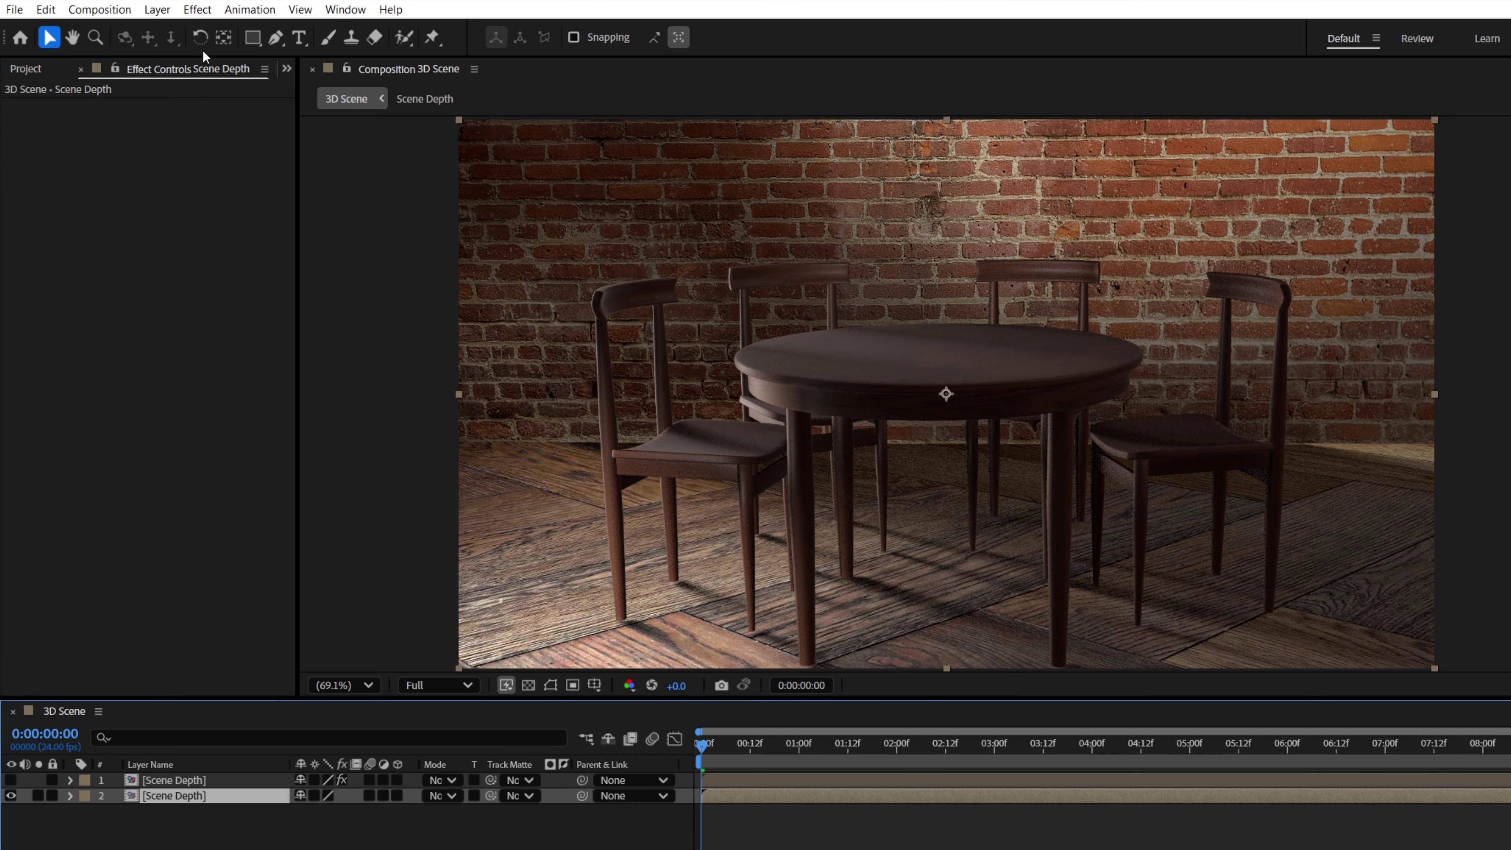
{"action": "left_click", "coordinate": [197, 9]}
{"action": "mouse_move", "coordinate": [383, 122]}
{"action": "left_click", "coordinate": [541, 219]}
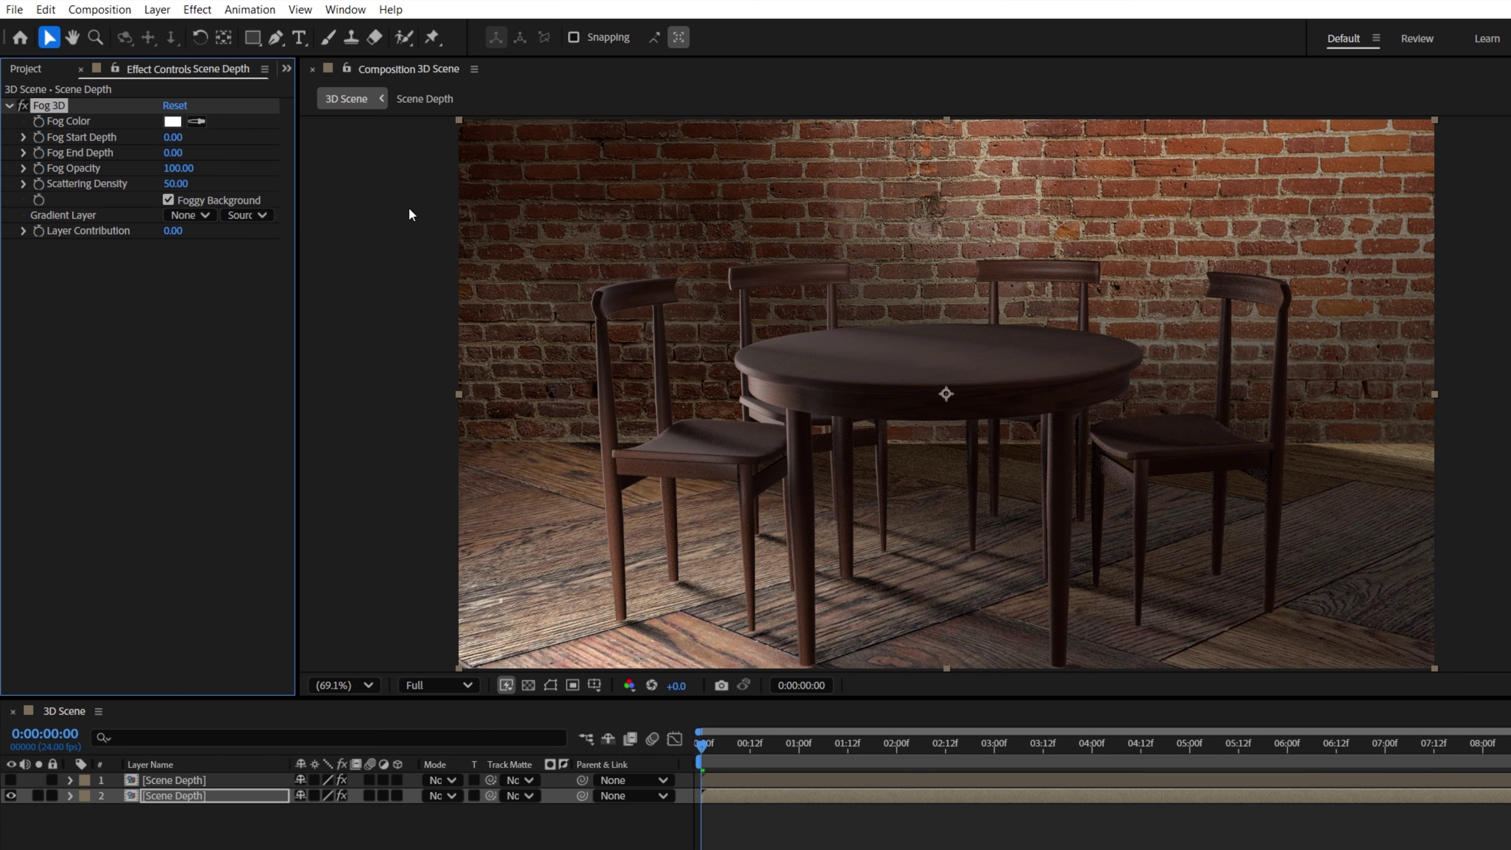
{"action": "left_click", "coordinate": [190, 215]}
{"action": "left_click", "coordinate": [220, 257]}
{"action": "left_click", "coordinate": [247, 214]}
{"action": "left_click", "coordinate": [262, 276]}
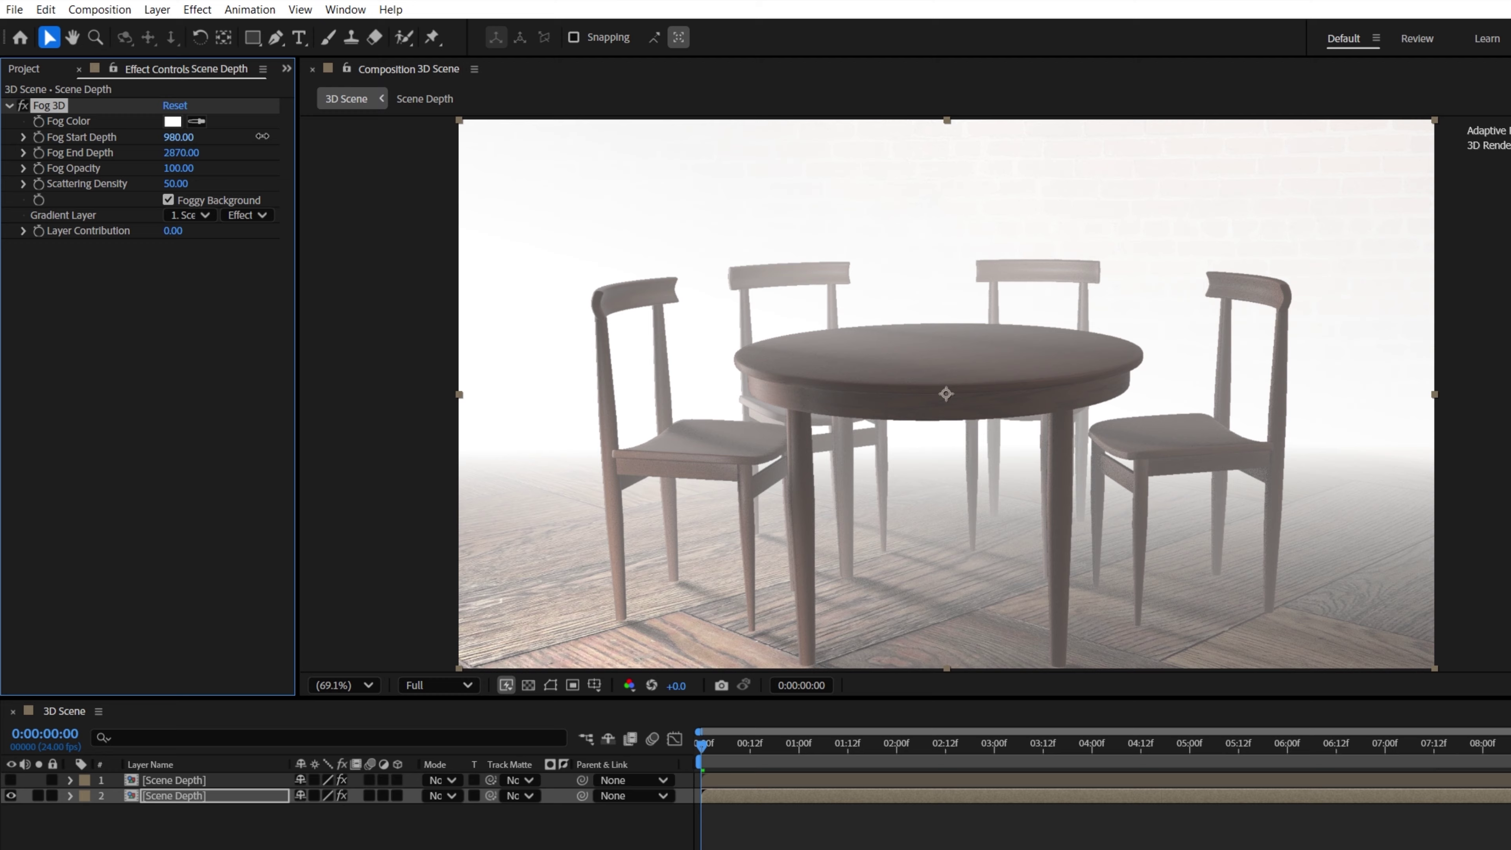
{"action": "left_click", "coordinate": [173, 121]}
{"action": "left_click", "coordinate": [359, 238]}
{"action": "left_click", "coordinate": [360, 301]}
{"action": "key", "text": "Return"}
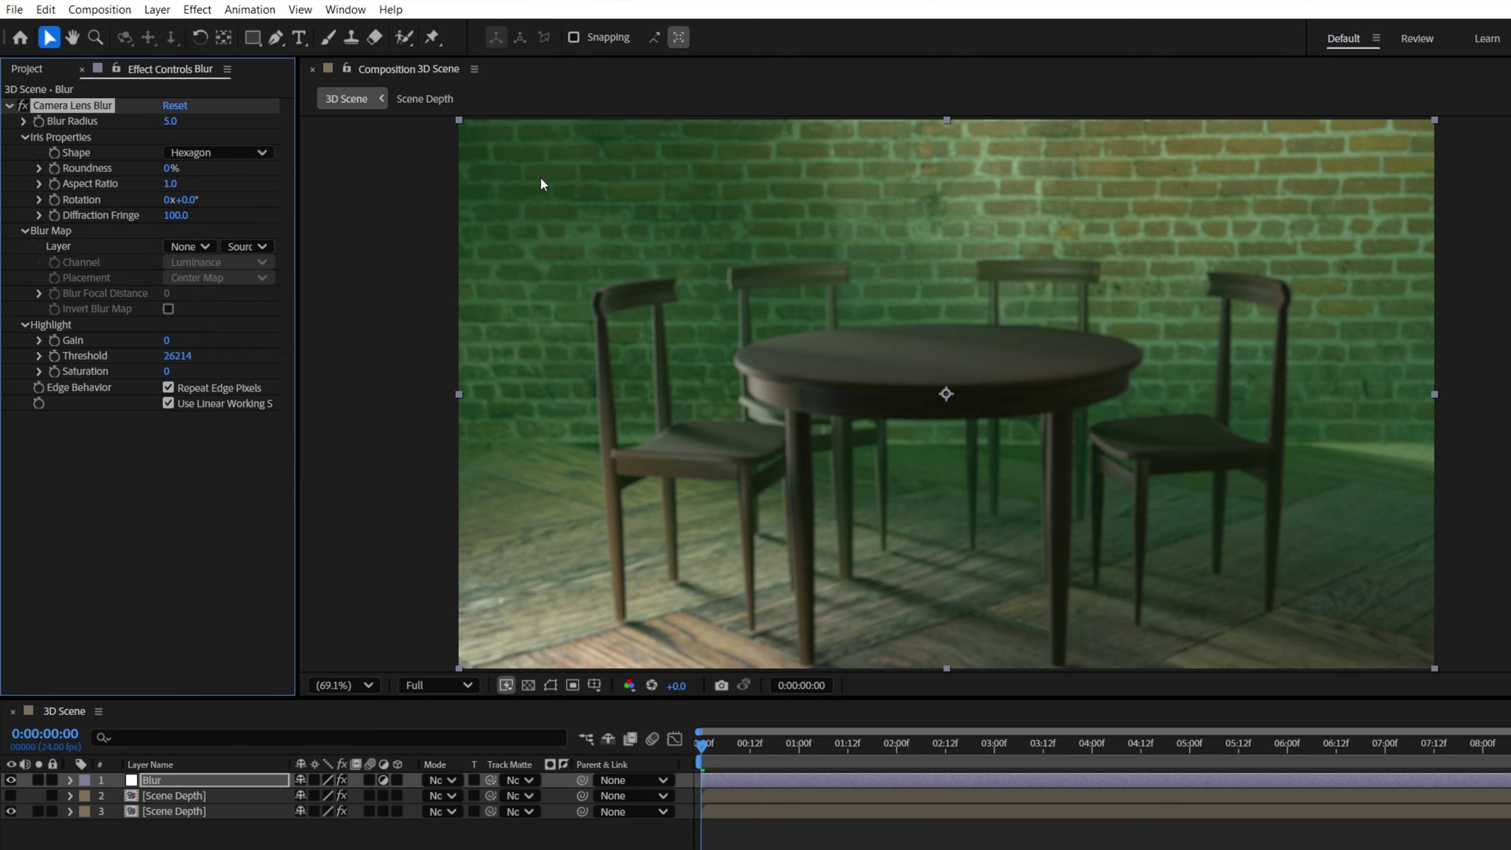
Step: Drive the lens blur from the depth map with radius 29 and focal distance 25887
{"action": "left_click", "coordinate": [244, 246]}
{"action": "left_click", "coordinate": [291, 303]}
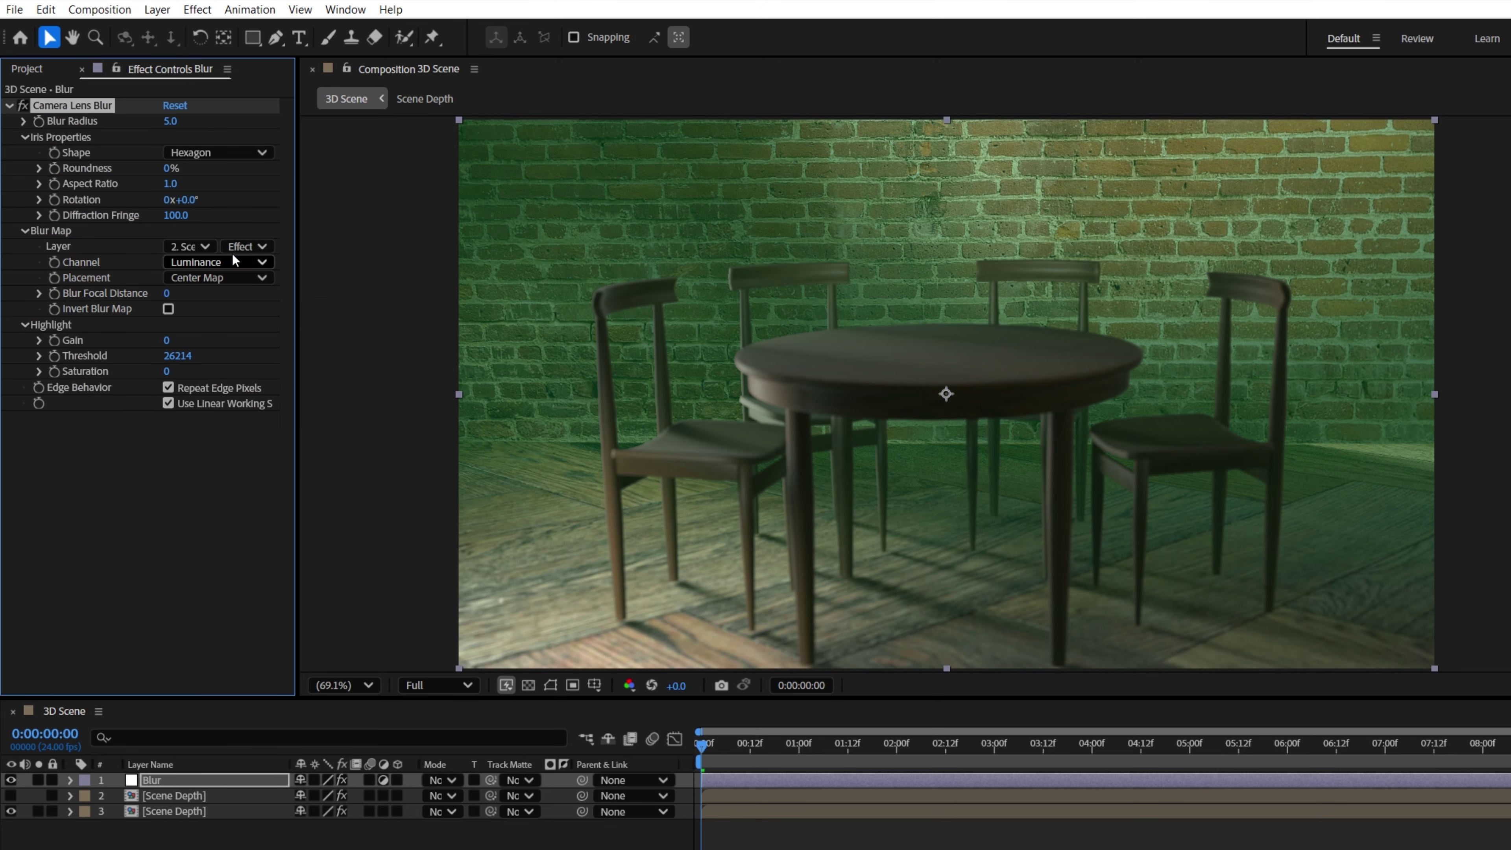
{"action": "left_click_drag", "start_coordinate": [170, 121], "coordinate": [197, 121]}
{"action": "left_click_drag", "start_coordinate": [166, 293], "coordinate": [236, 290]}
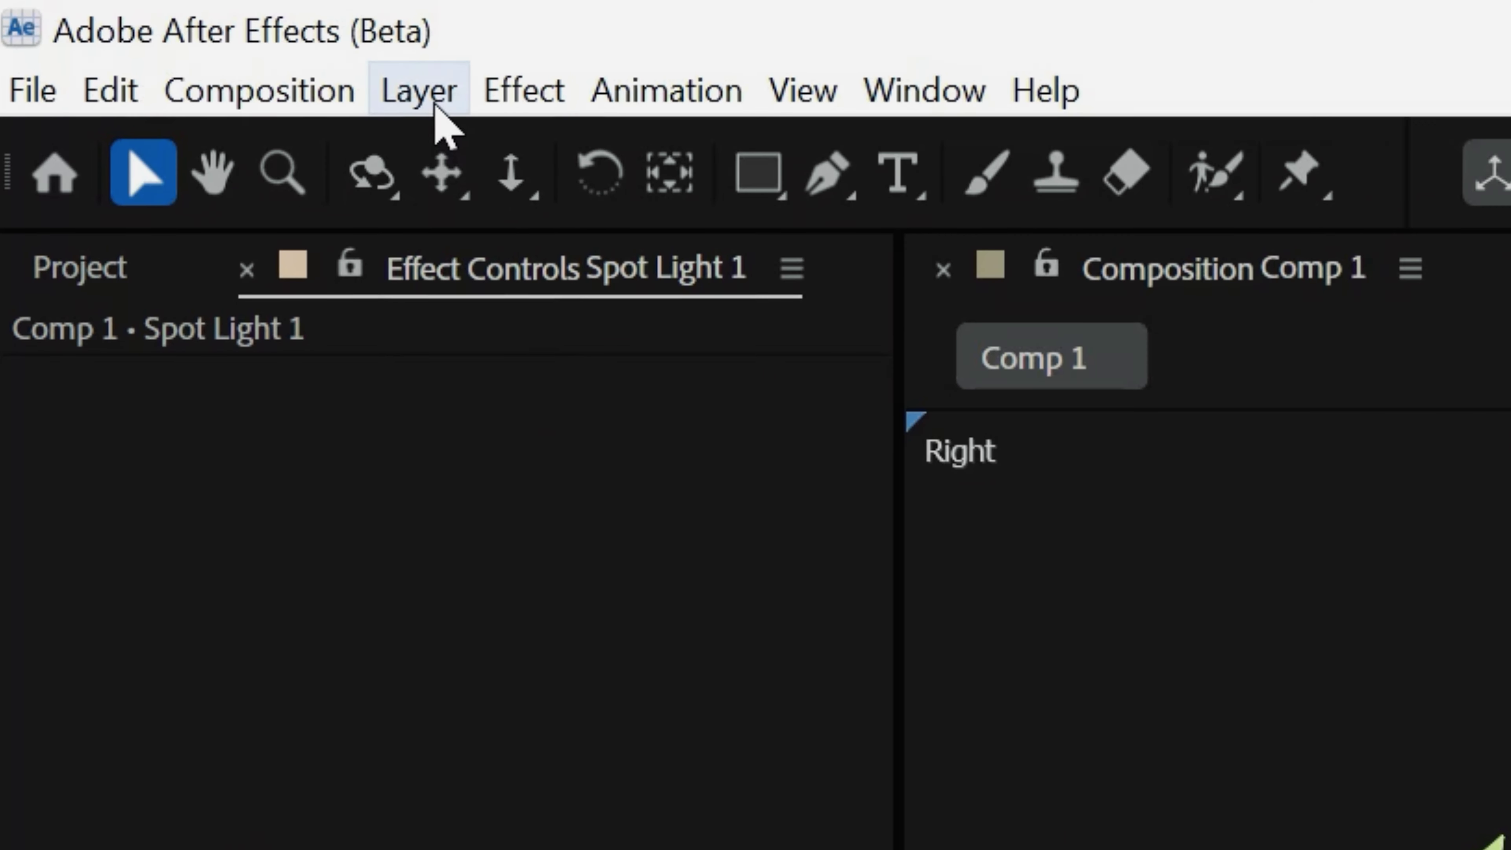
Step: Open the Light Settings dialog for Spot Light 1 from the Layer menu
{"action": "left_click", "coordinate": [437, 101]}
{"action": "left_click", "coordinate": [540, 233]}
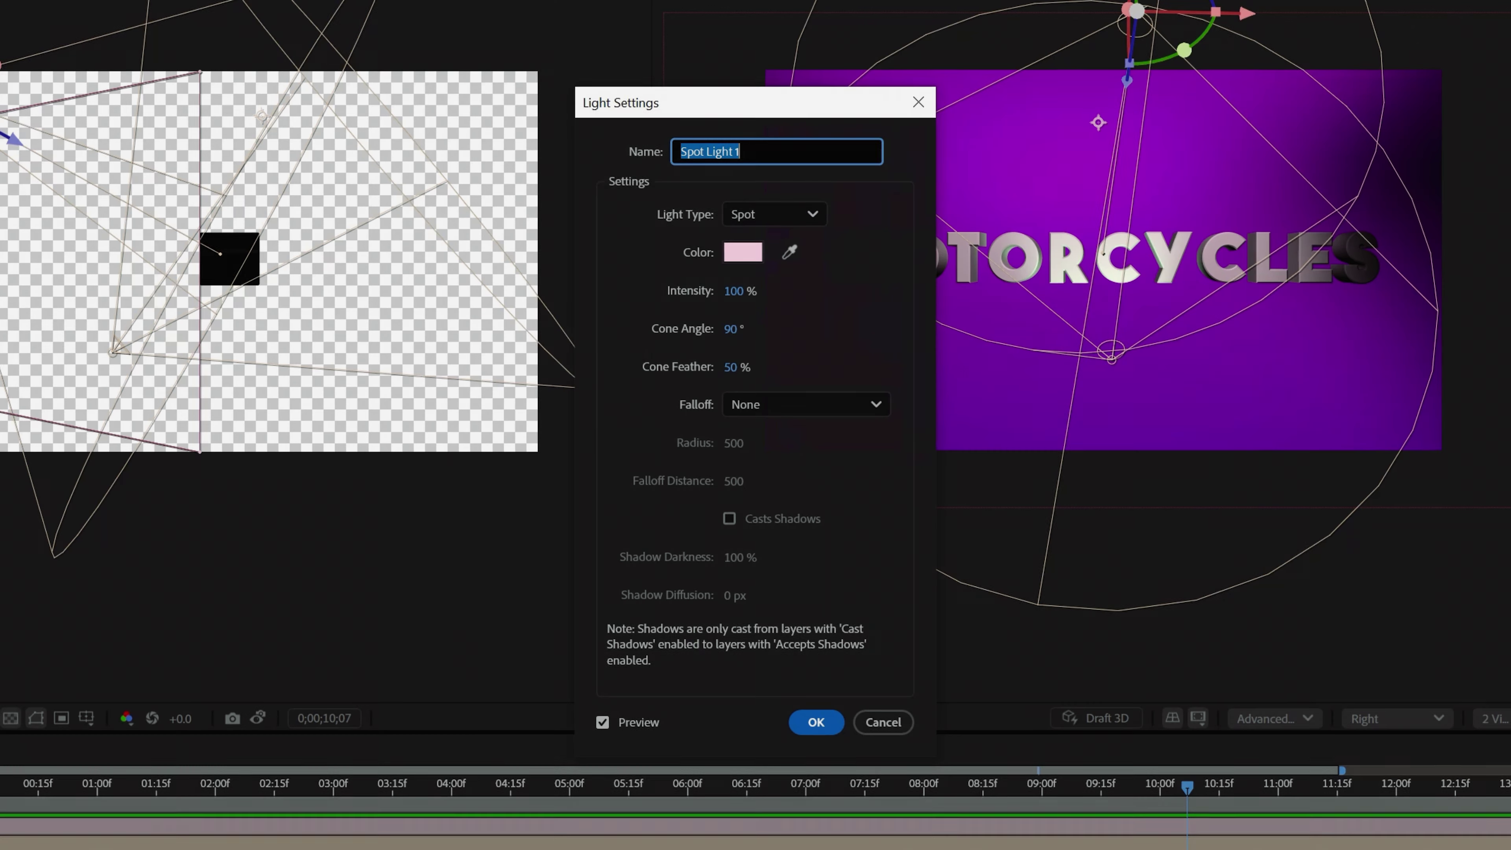